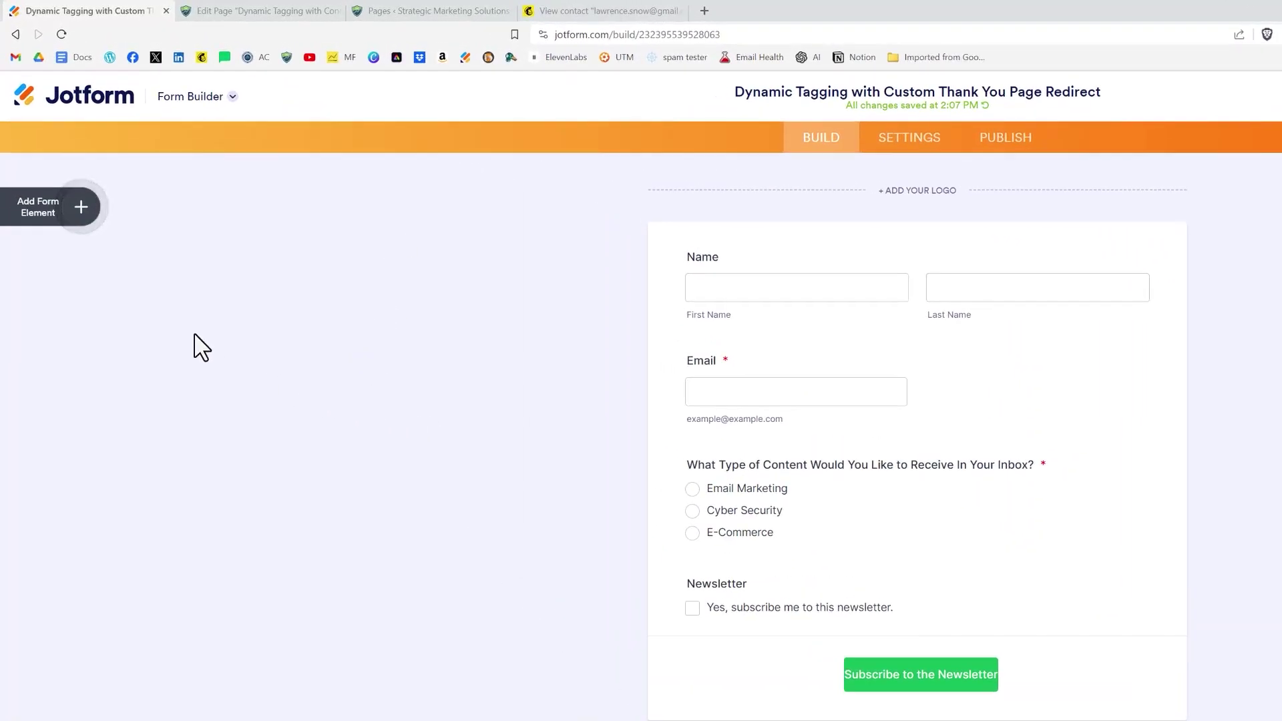
Browse the builder's form elements, payment gateways, widgets and design options.
click(80, 206)
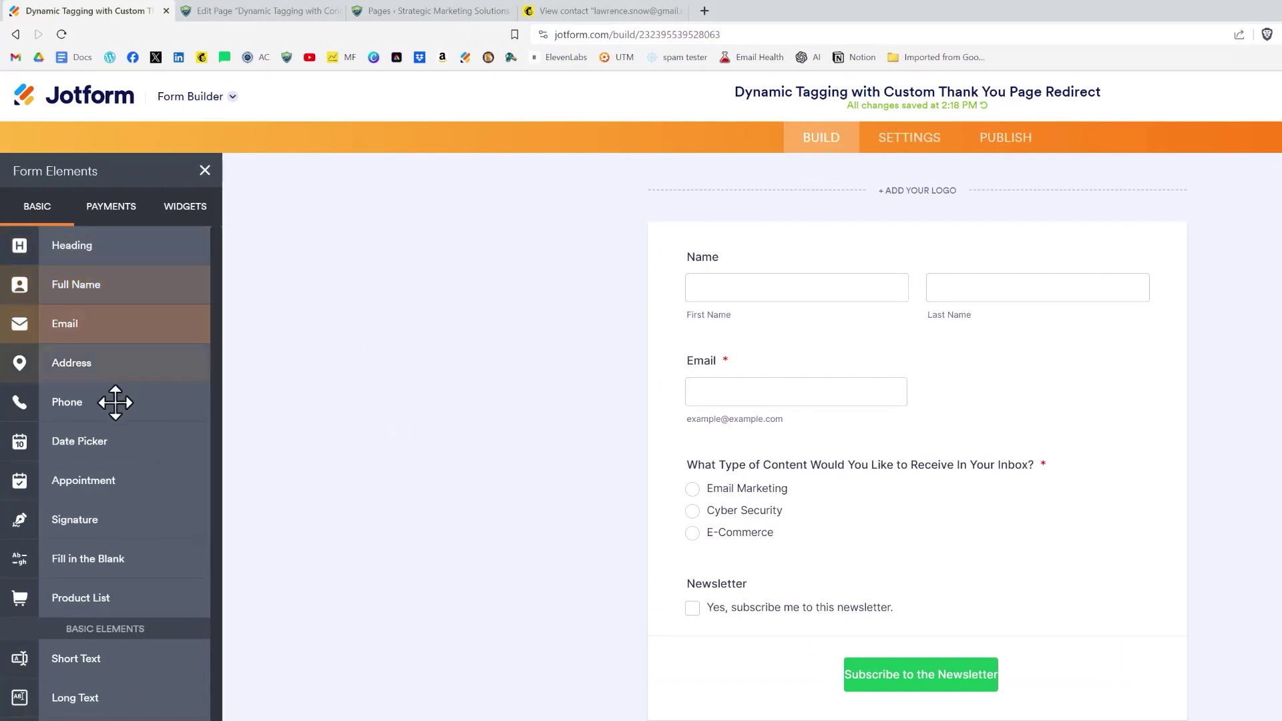
click(116, 216)
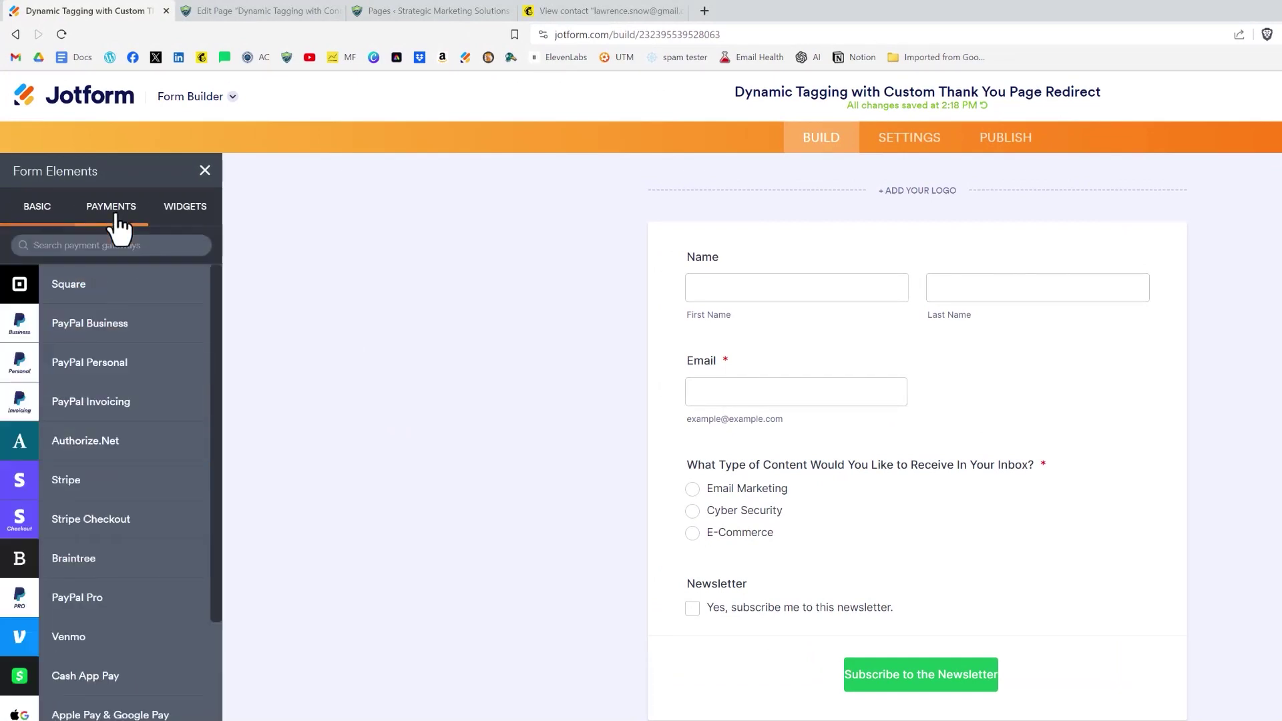
click(185, 209)
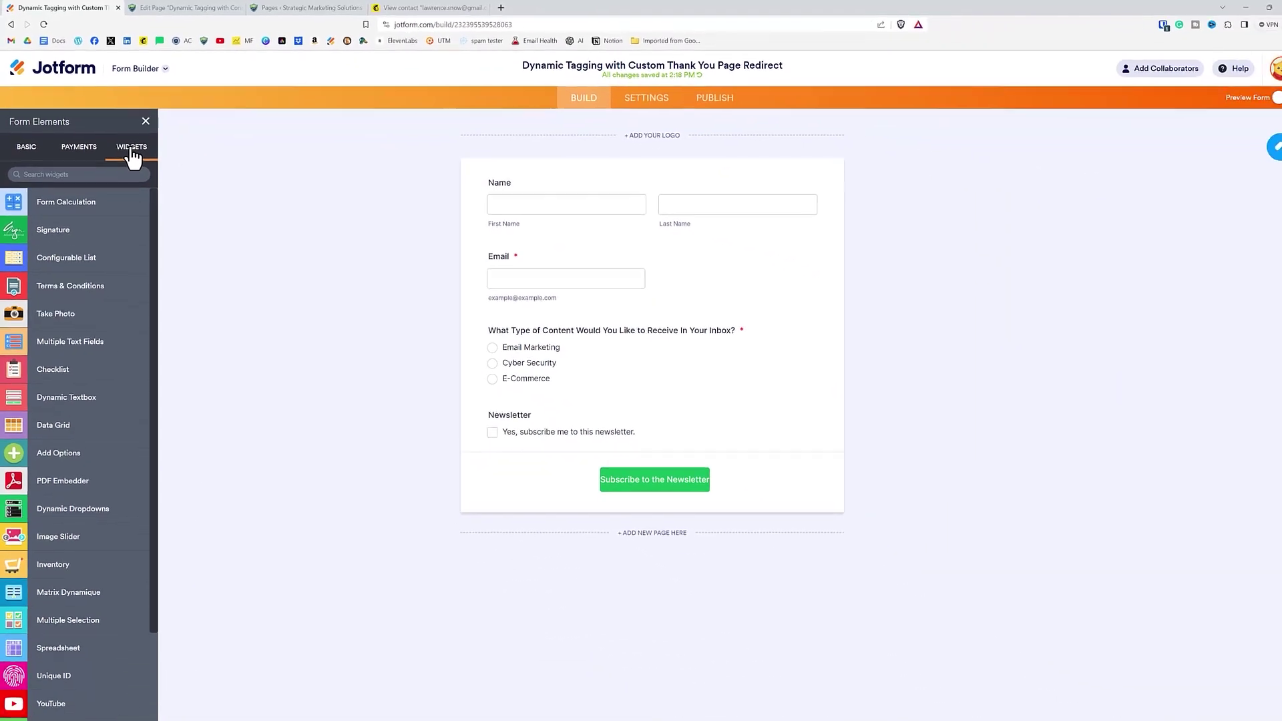
click(25, 144)
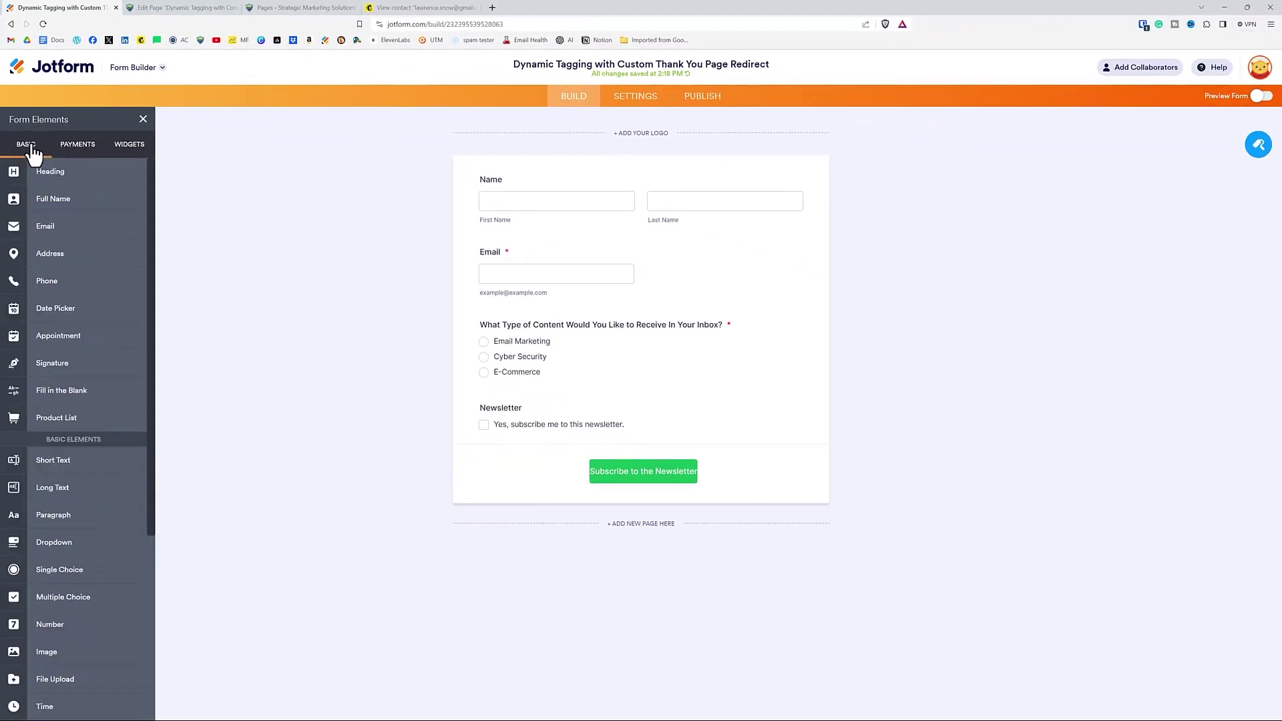
click(143, 121)
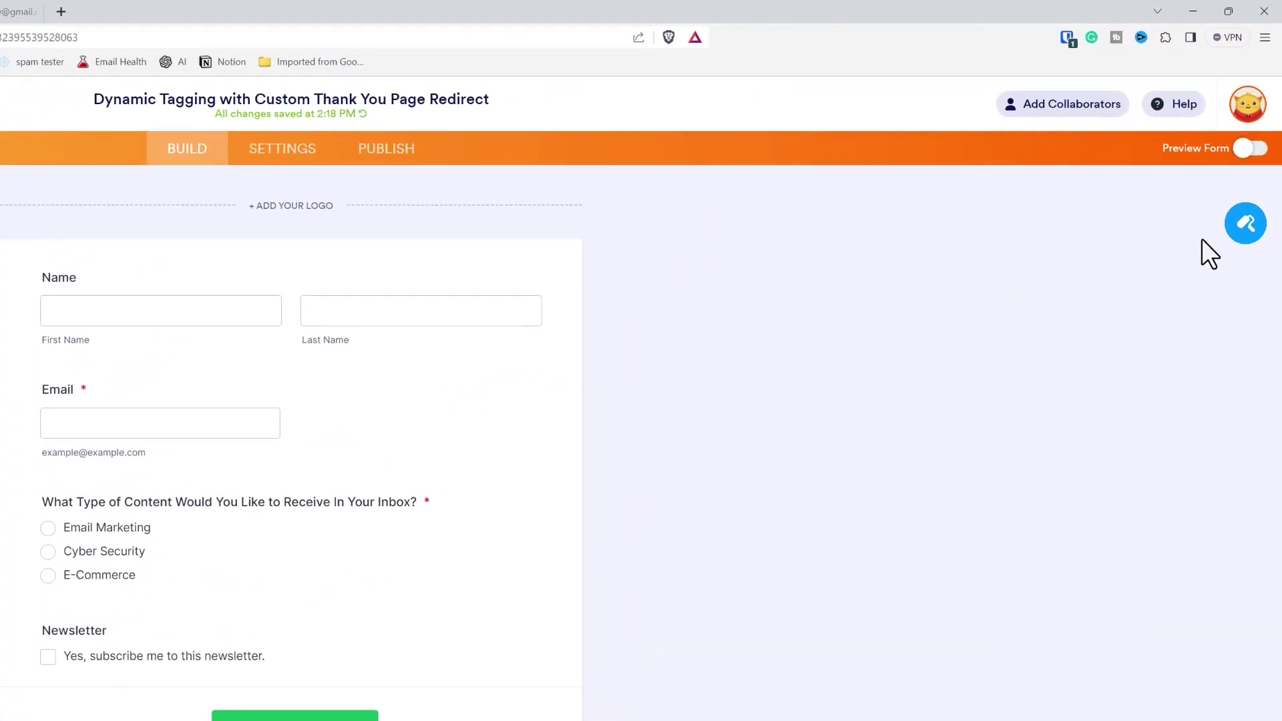
click(1247, 224)
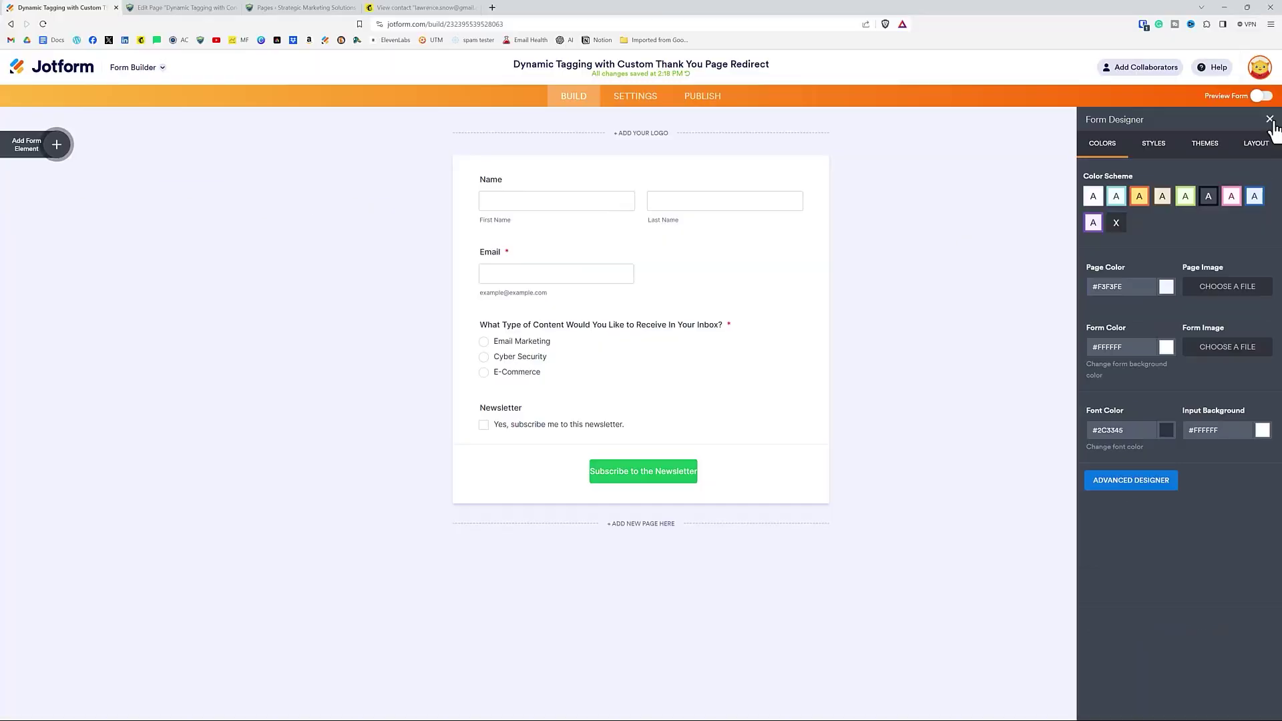
click(1269, 120)
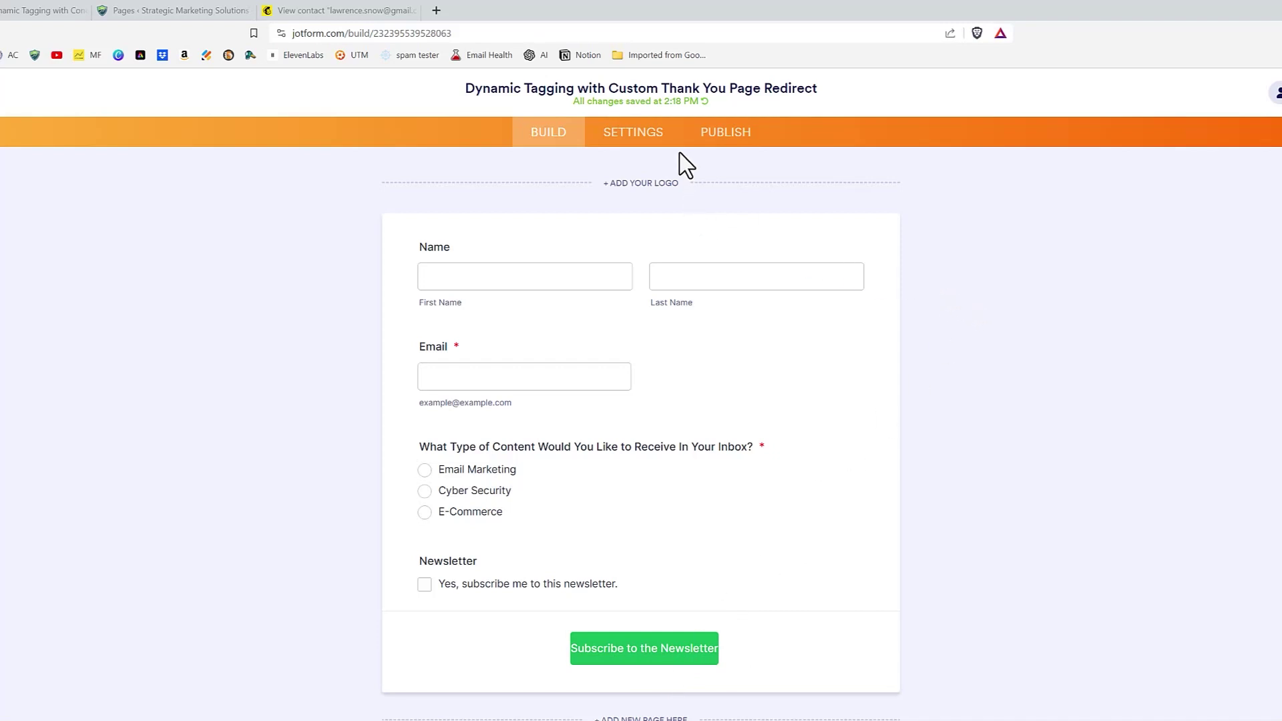
Open the form's Settings and expand Show More Options to review the extra settings.
click(638, 137)
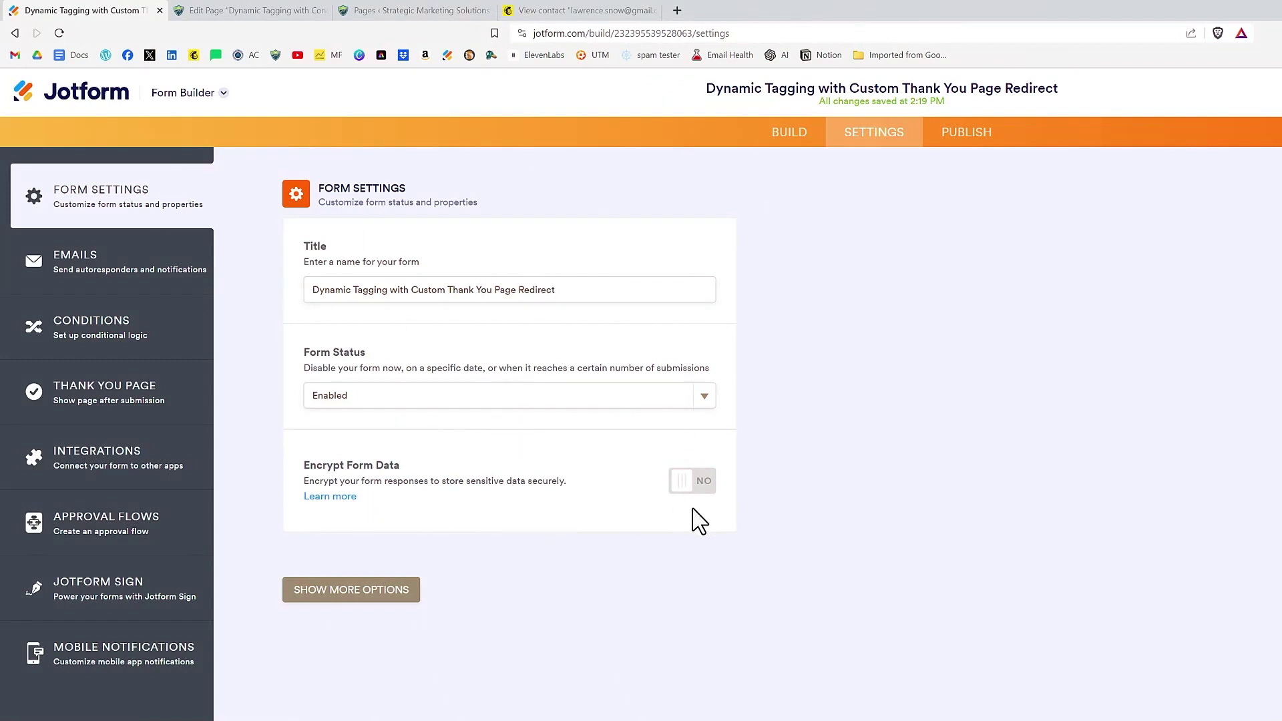
click(401, 596)
scroll(523, 518, down, 3)
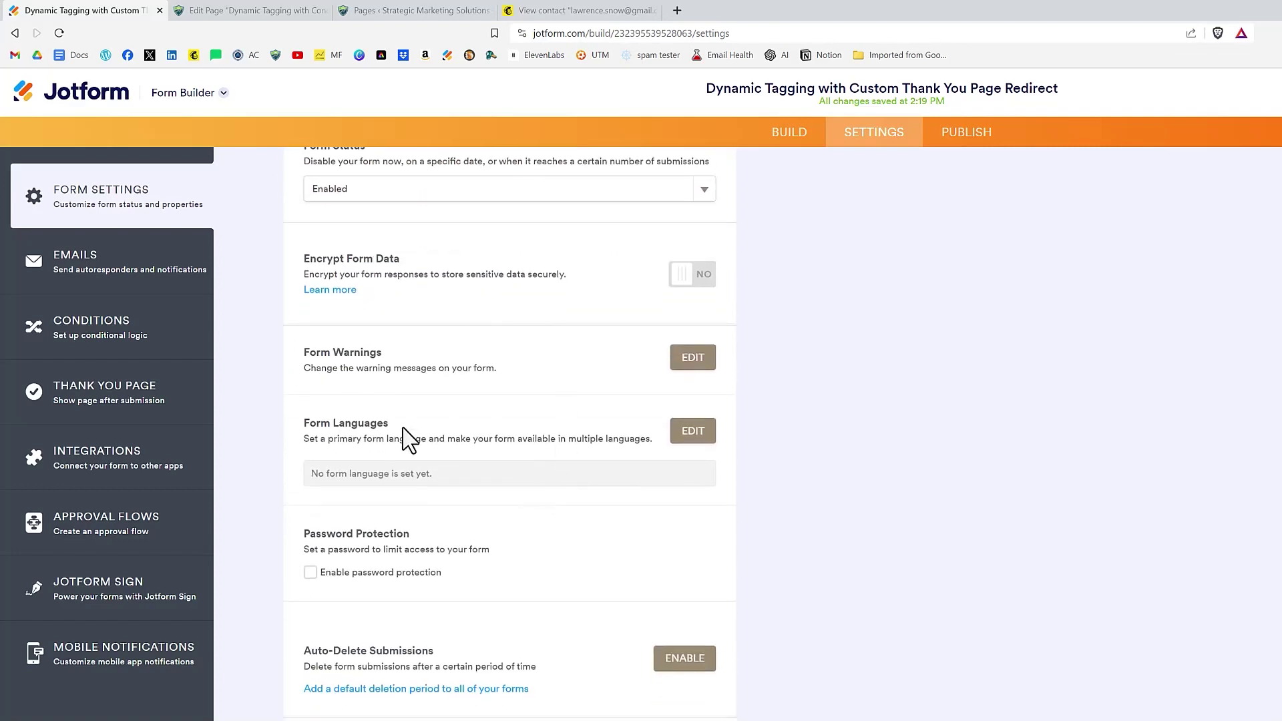
scroll(609, 568, down, 2)
scroll(601, 568, down, 4)
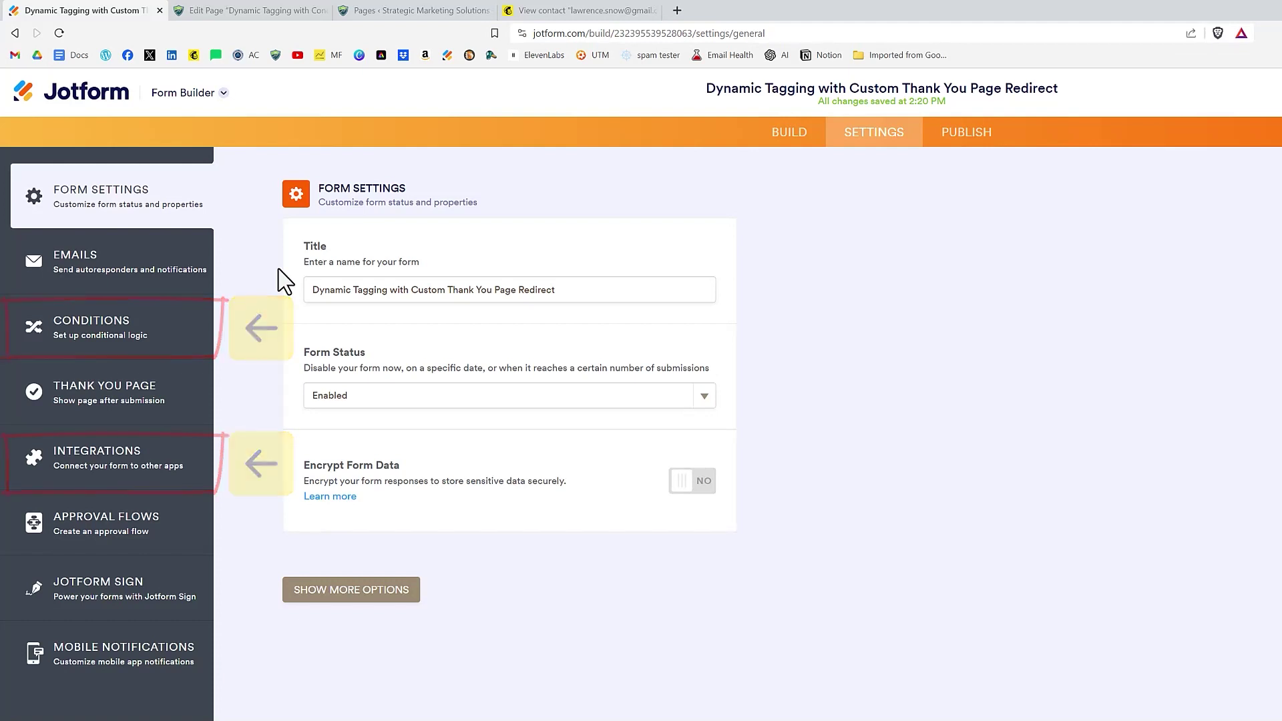
Authorize Jotform's Mailchimp integration from Integrations by allowing account access.
click(105, 465)
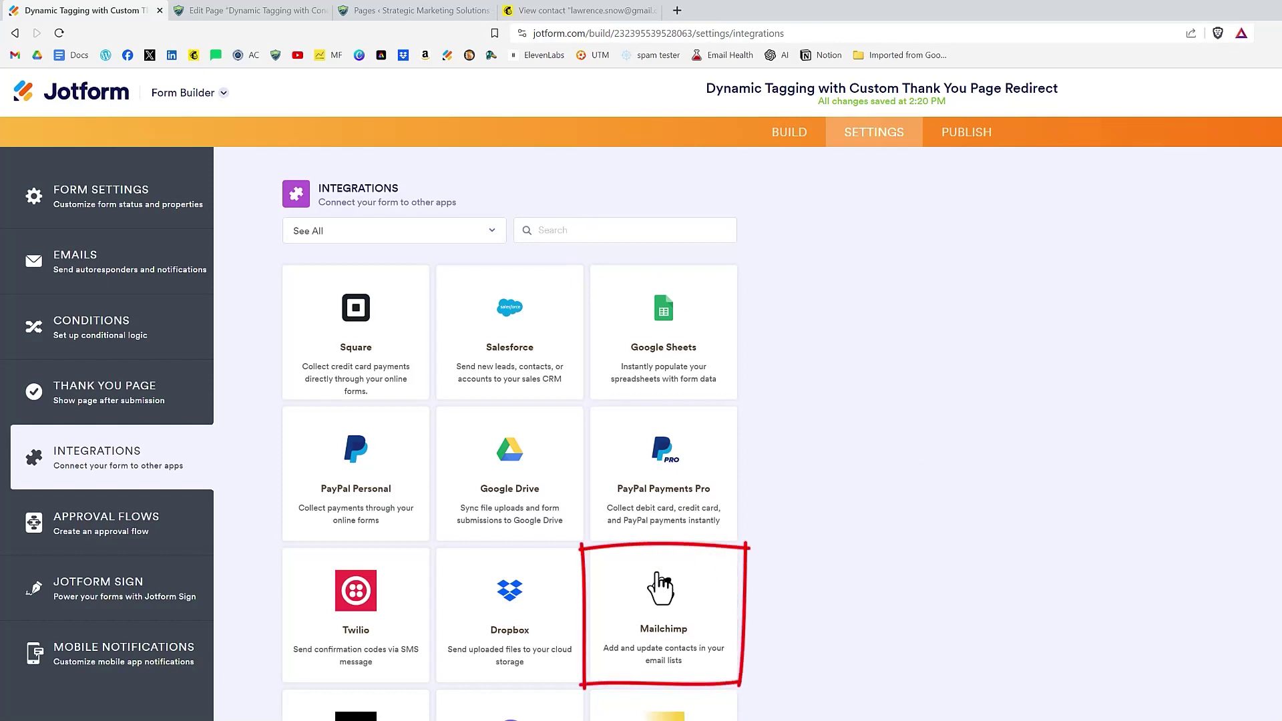
click(656, 587)
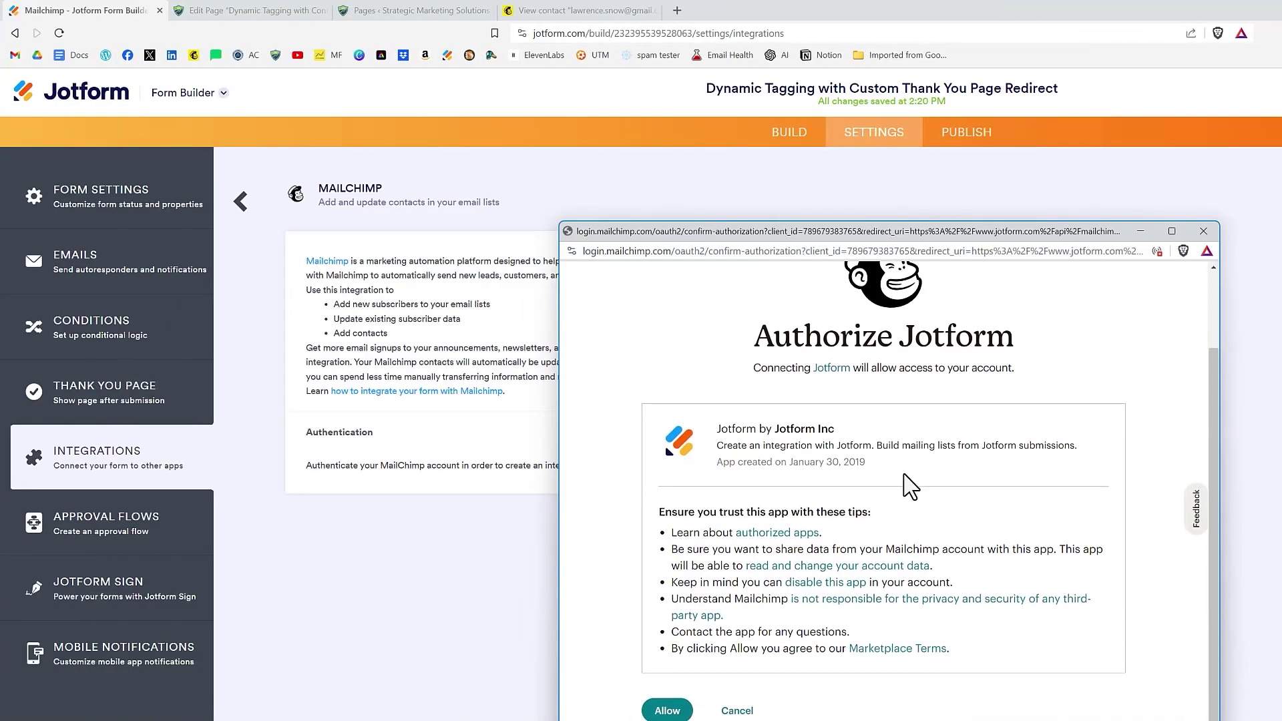
click(666, 711)
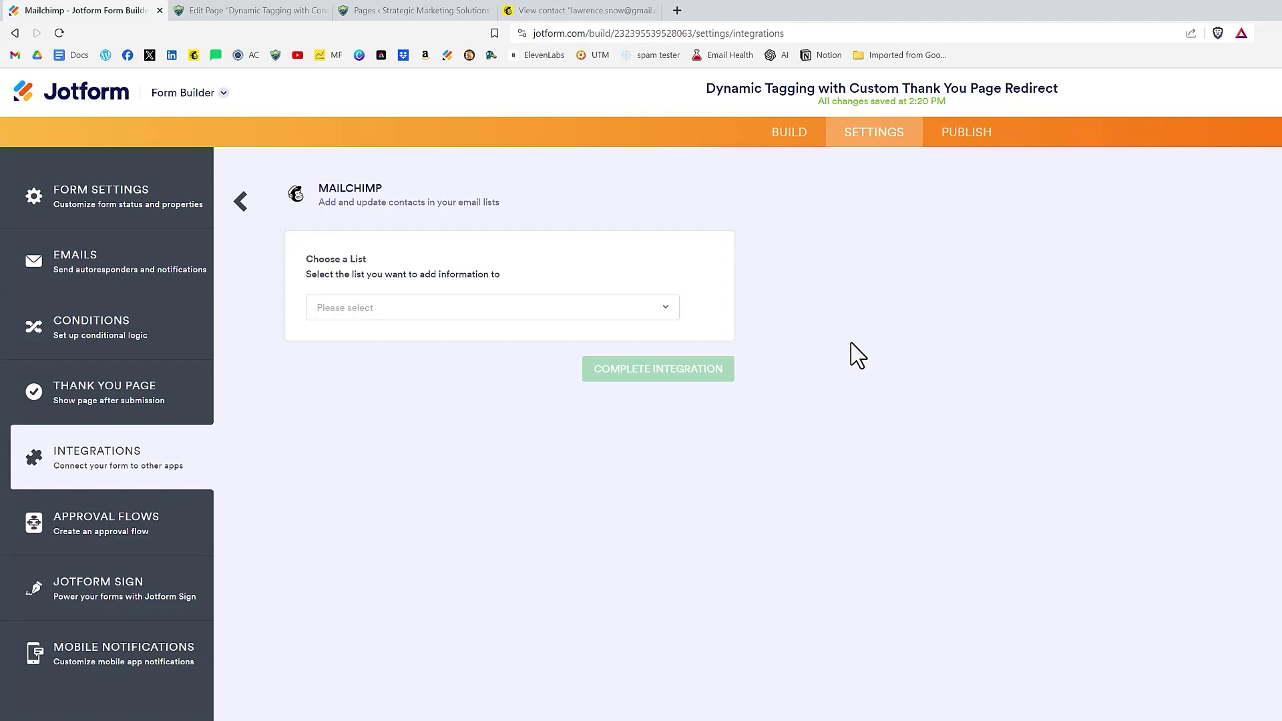
Target the Test Test Test Mailchimp list and switch the Tags setting to Dynamic Tagging.
click(671, 313)
click(450, 367)
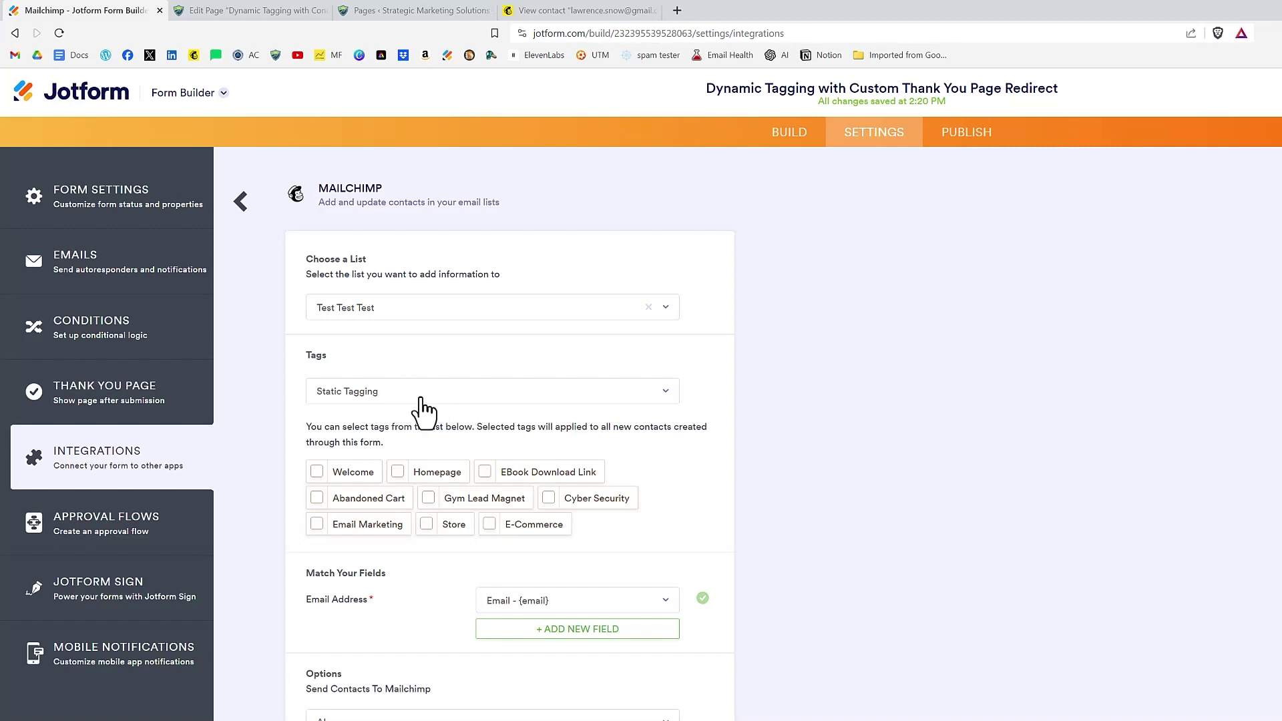
click(654, 394)
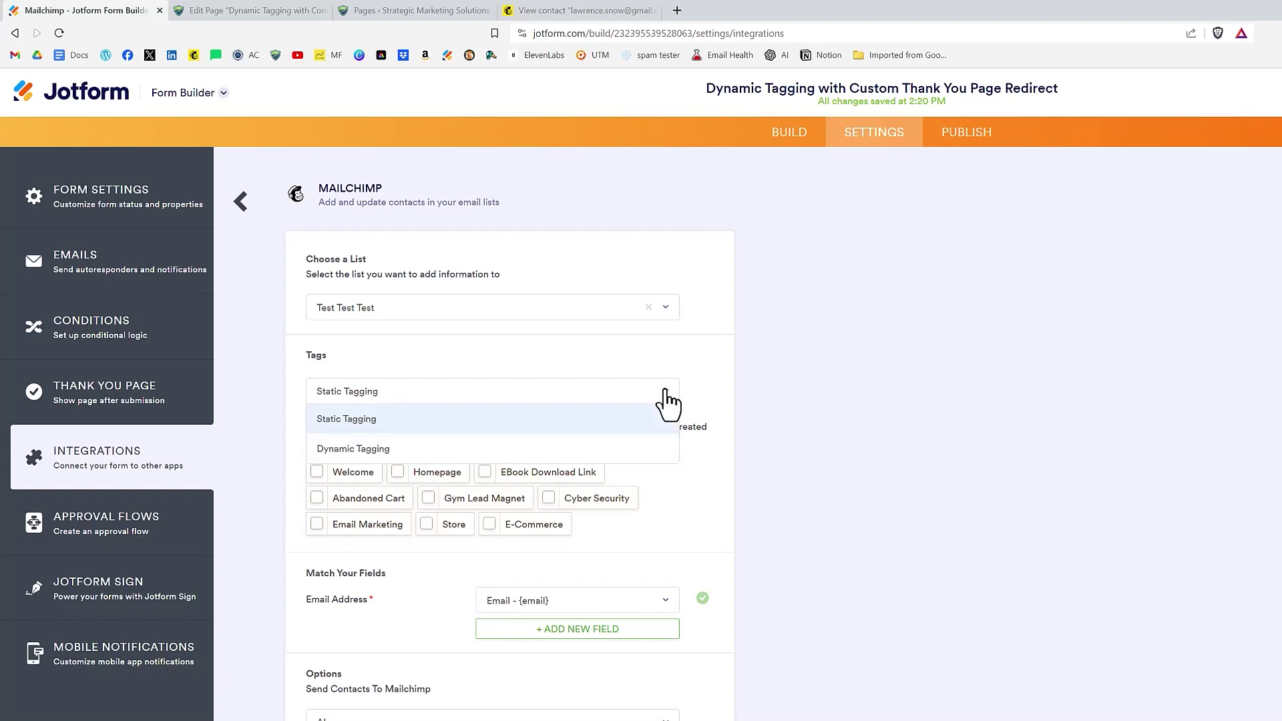
click(361, 451)
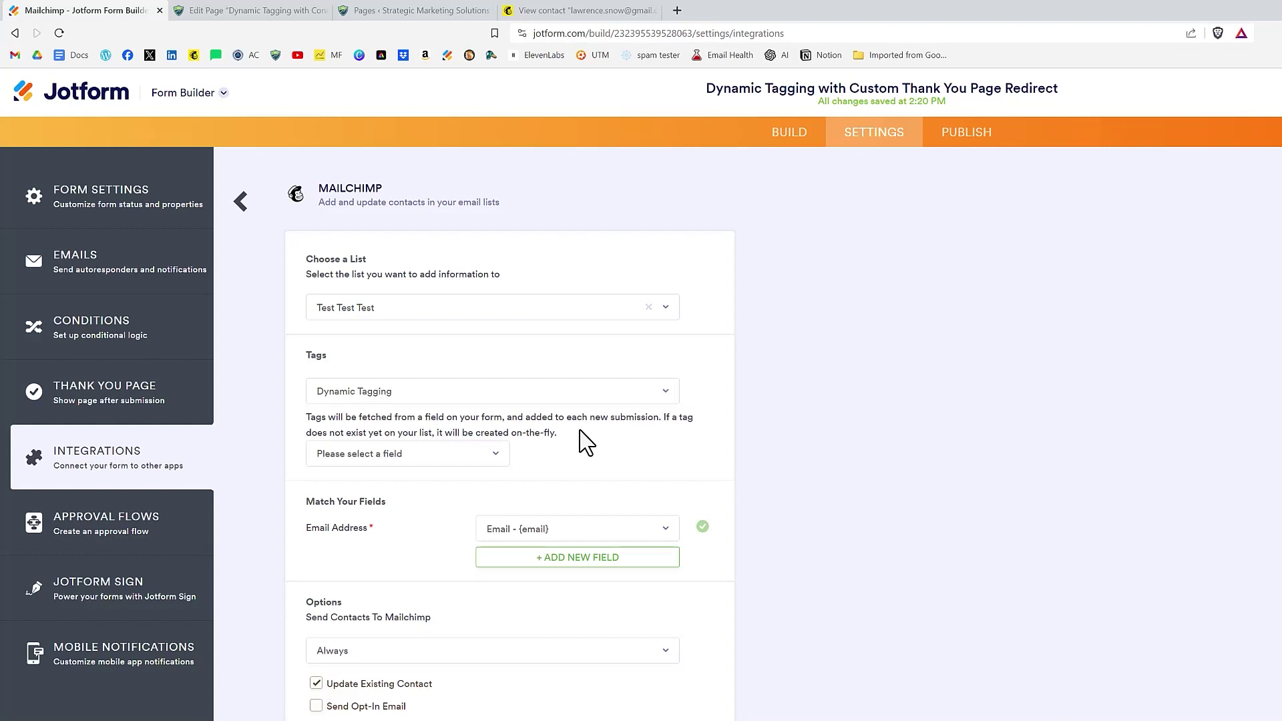
Take tags from the content-type question and map Mailchimp First Name to the form's first name.
click(500, 466)
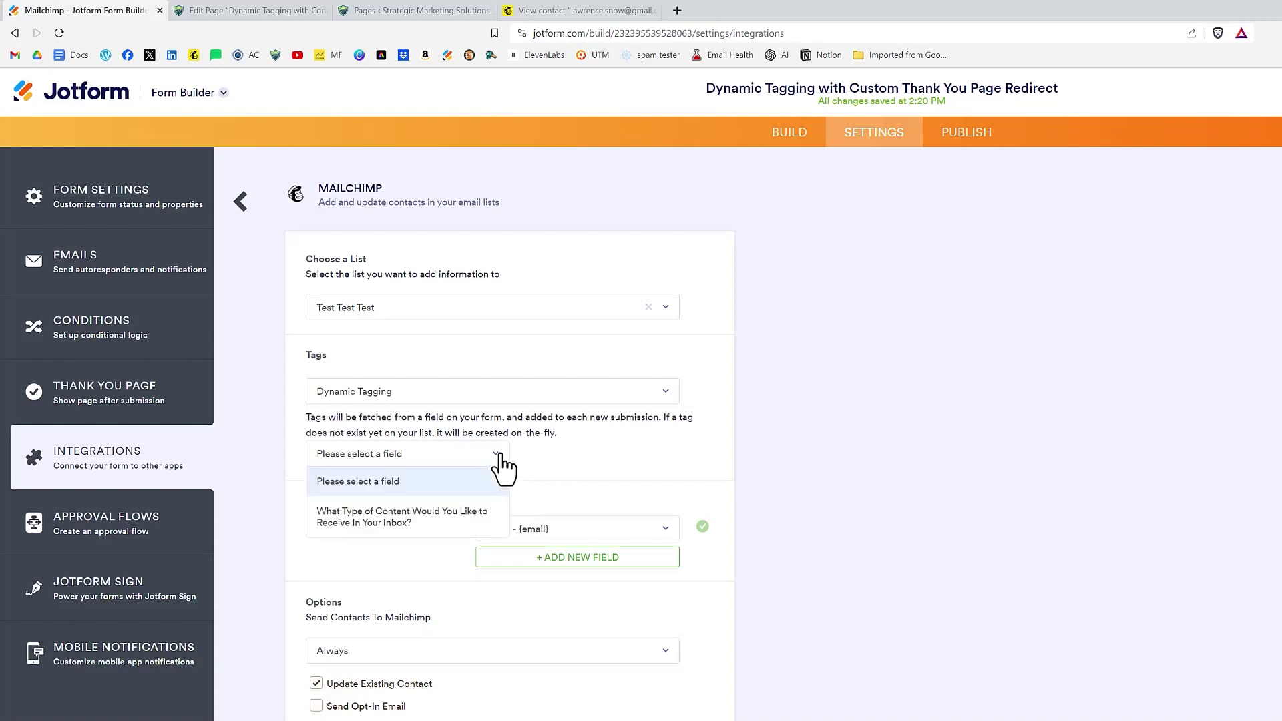
click(396, 521)
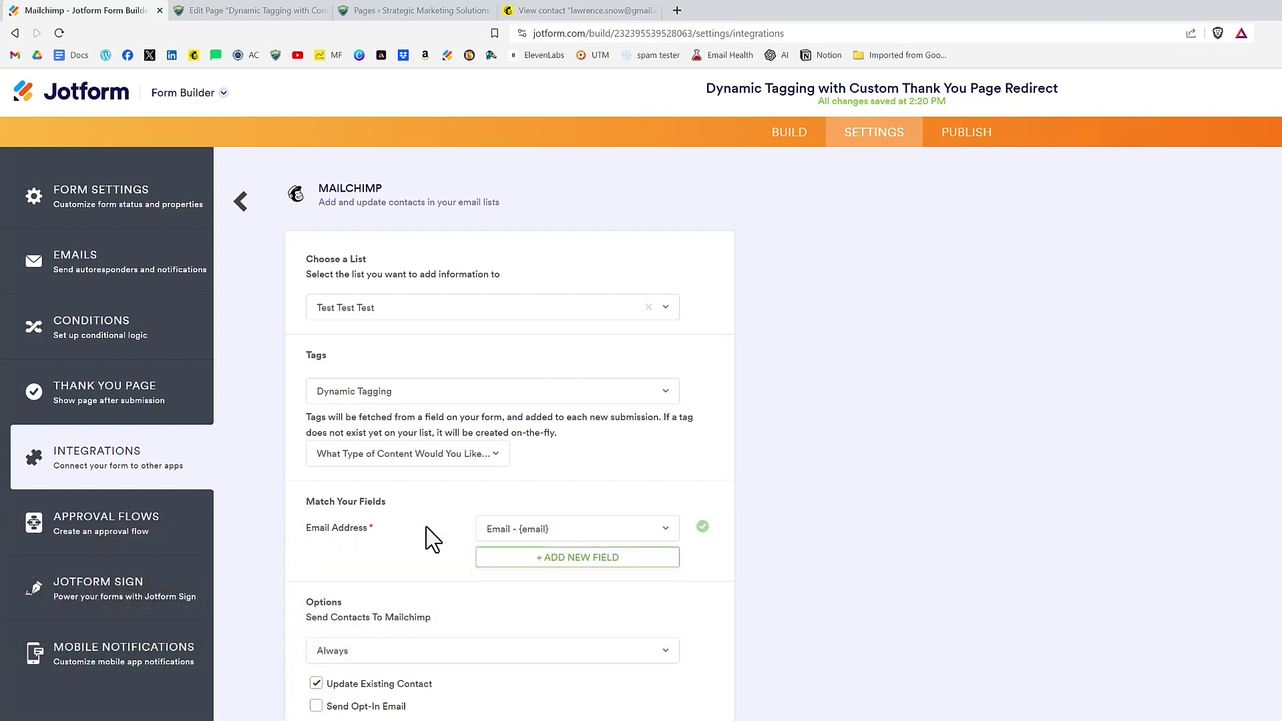
click(610, 560)
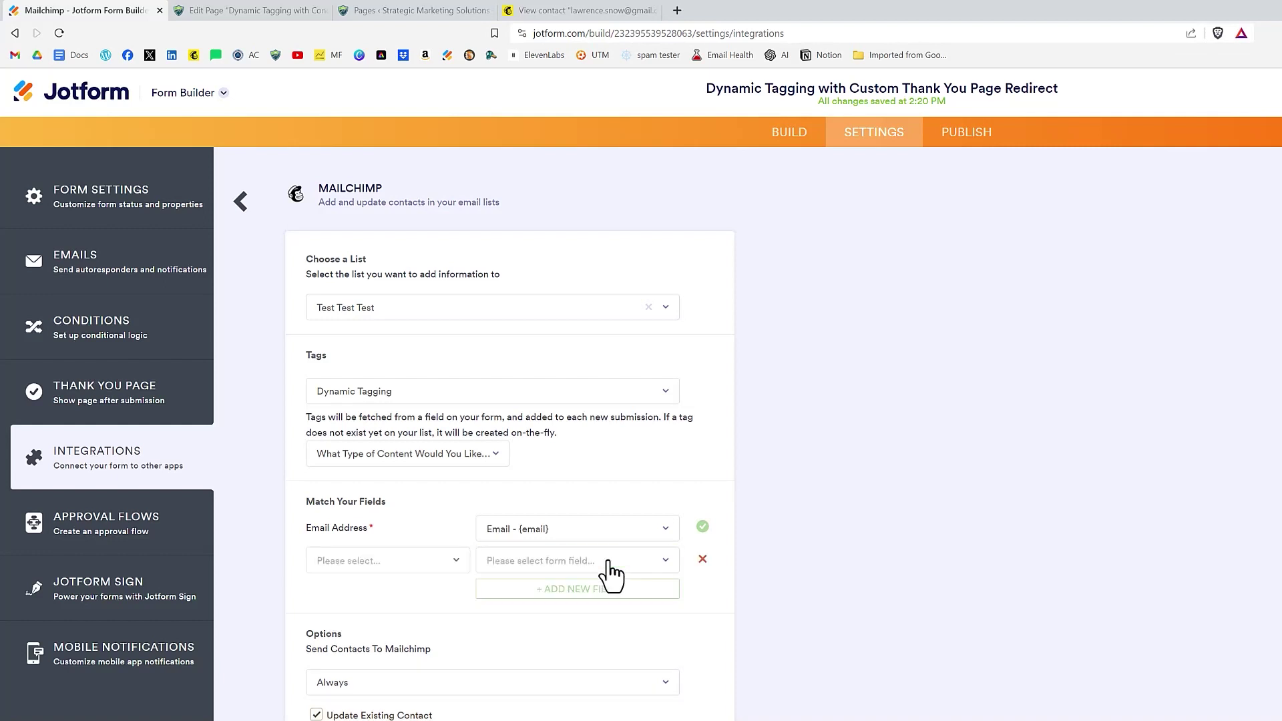
click(439, 563)
click(369, 645)
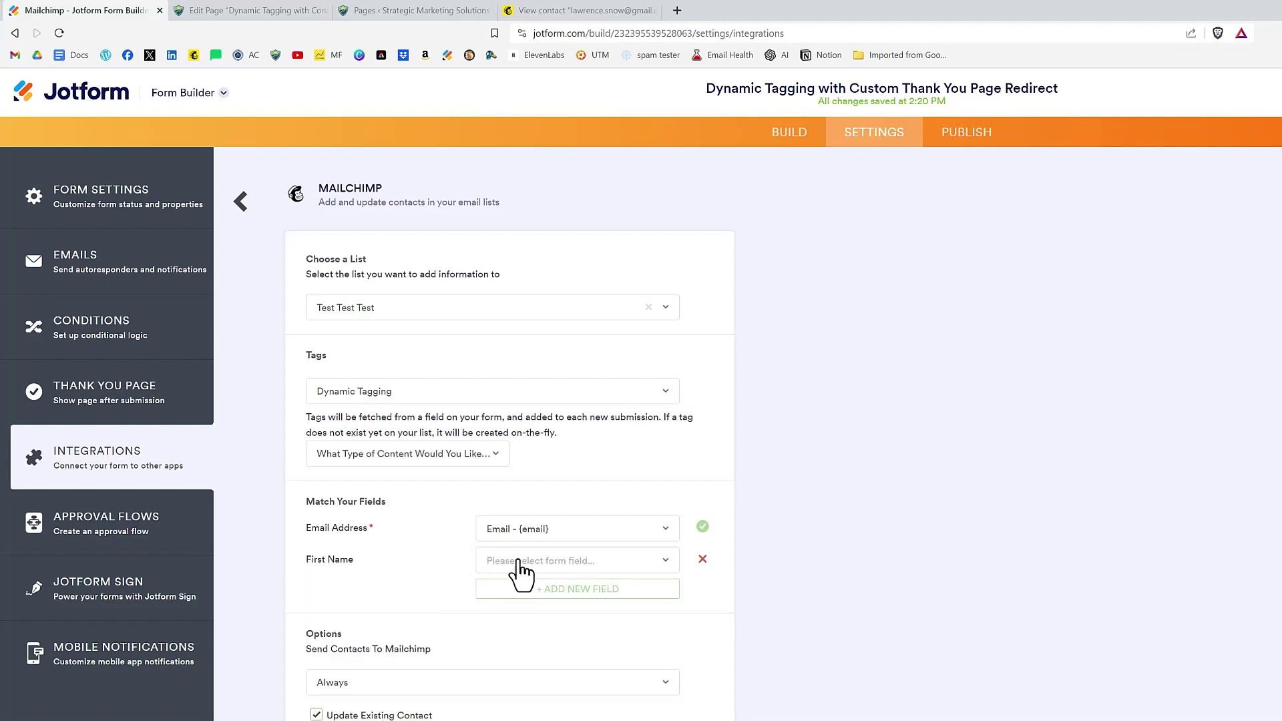
click(567, 561)
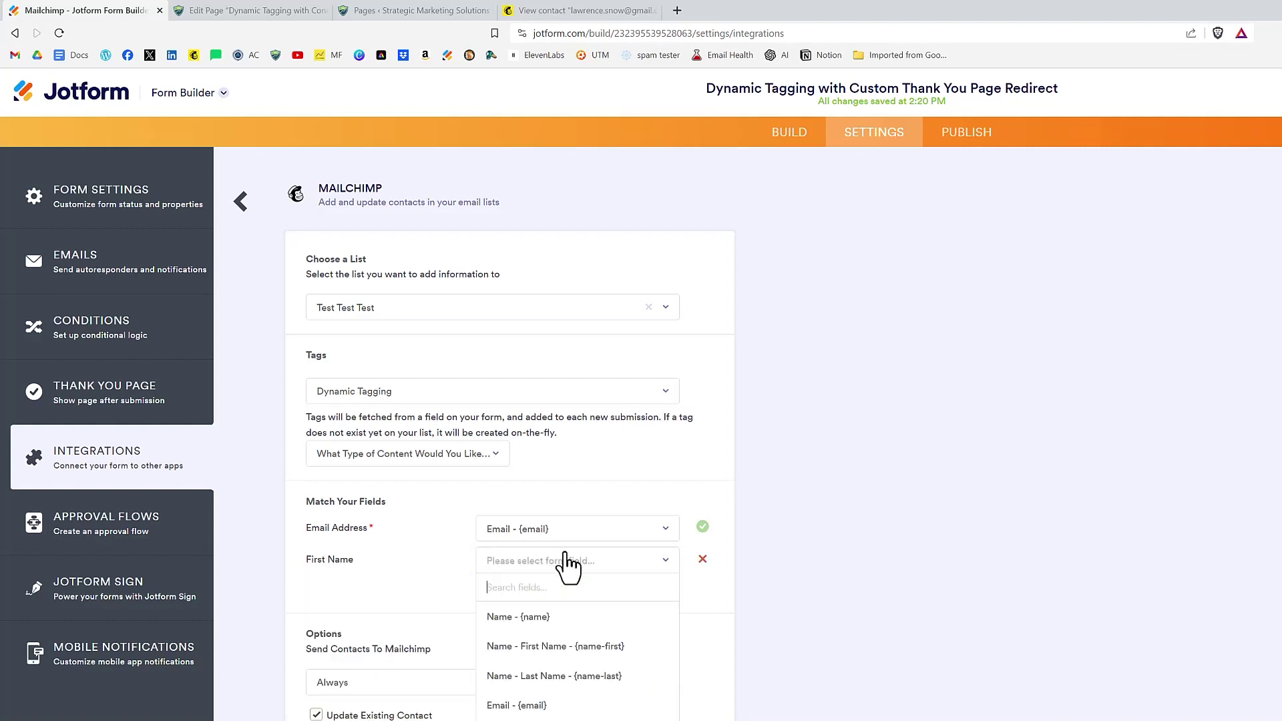
click(557, 647)
Map Mailchimp Last Name to the form's last name field.
click(524, 589)
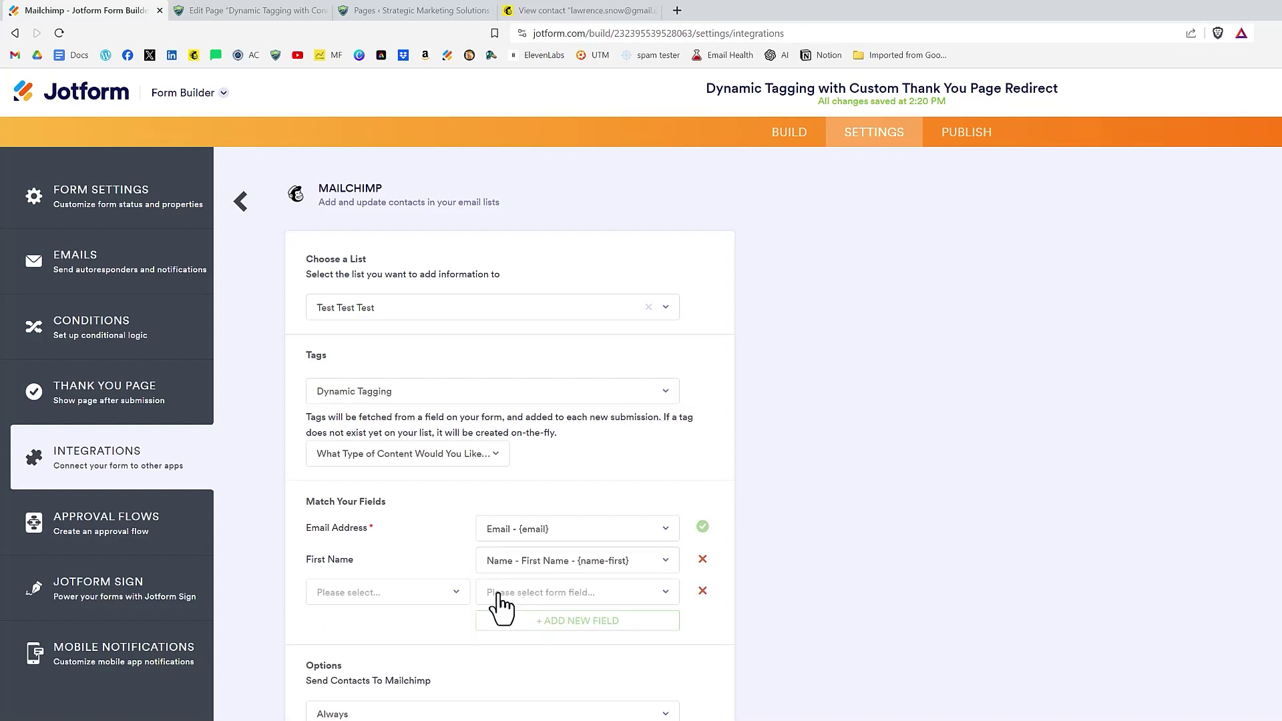
click(451, 601)
click(363, 677)
click(554, 594)
click(558, 707)
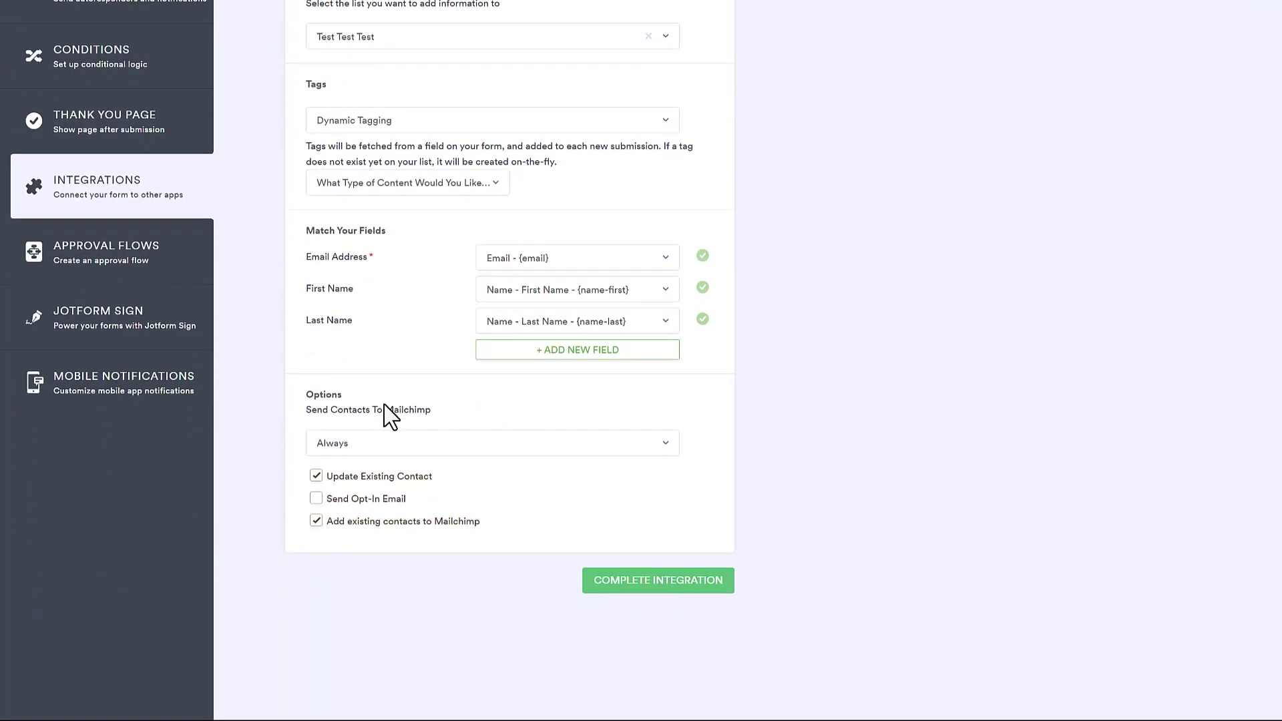
Keep Send Contacts To Mailchimp on Always and untick Add existing contacts to Mailchimp.
click(474, 448)
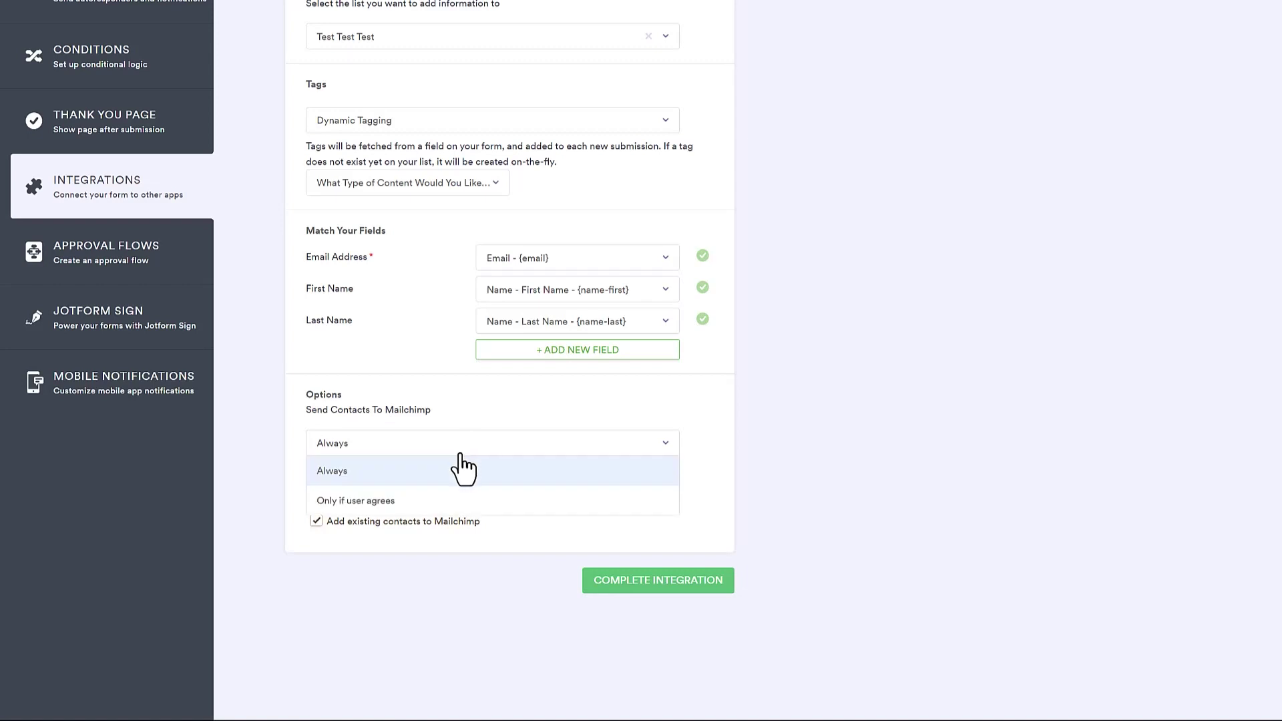
click(420, 471)
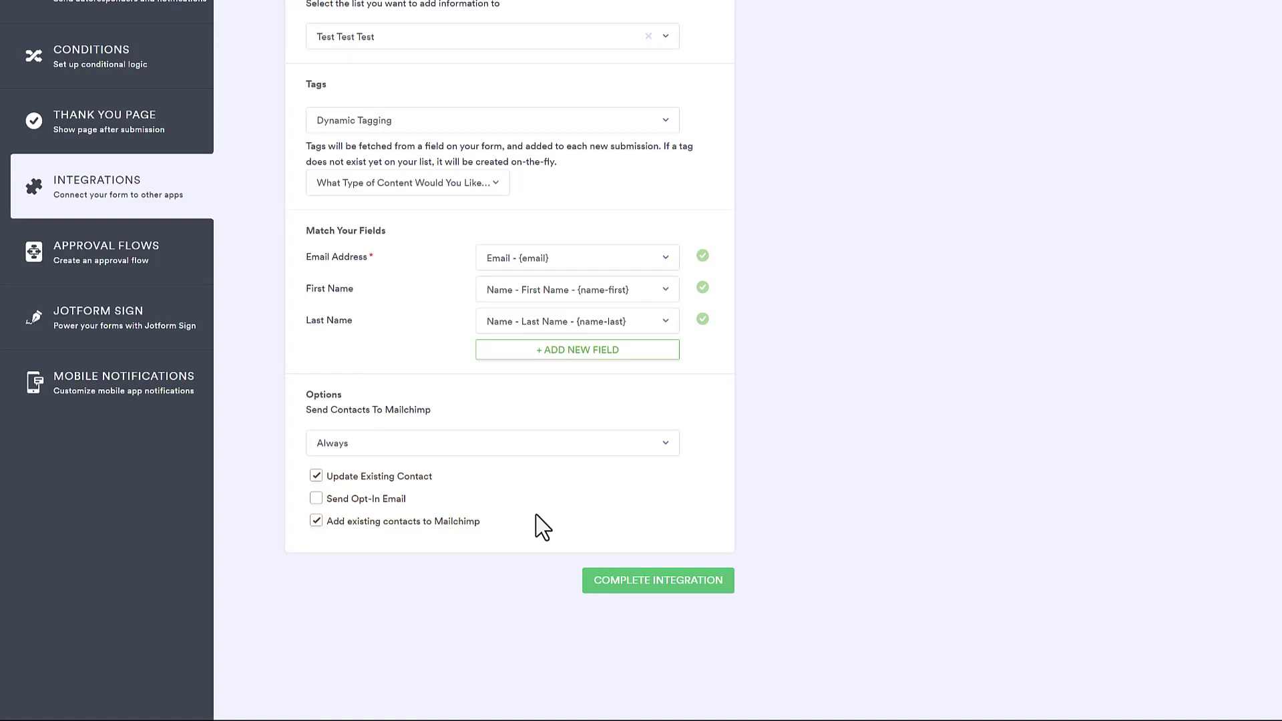
click(315, 521)
Finish the Mailchimp integration and re-save the first thank-you redirect condition.
click(644, 588)
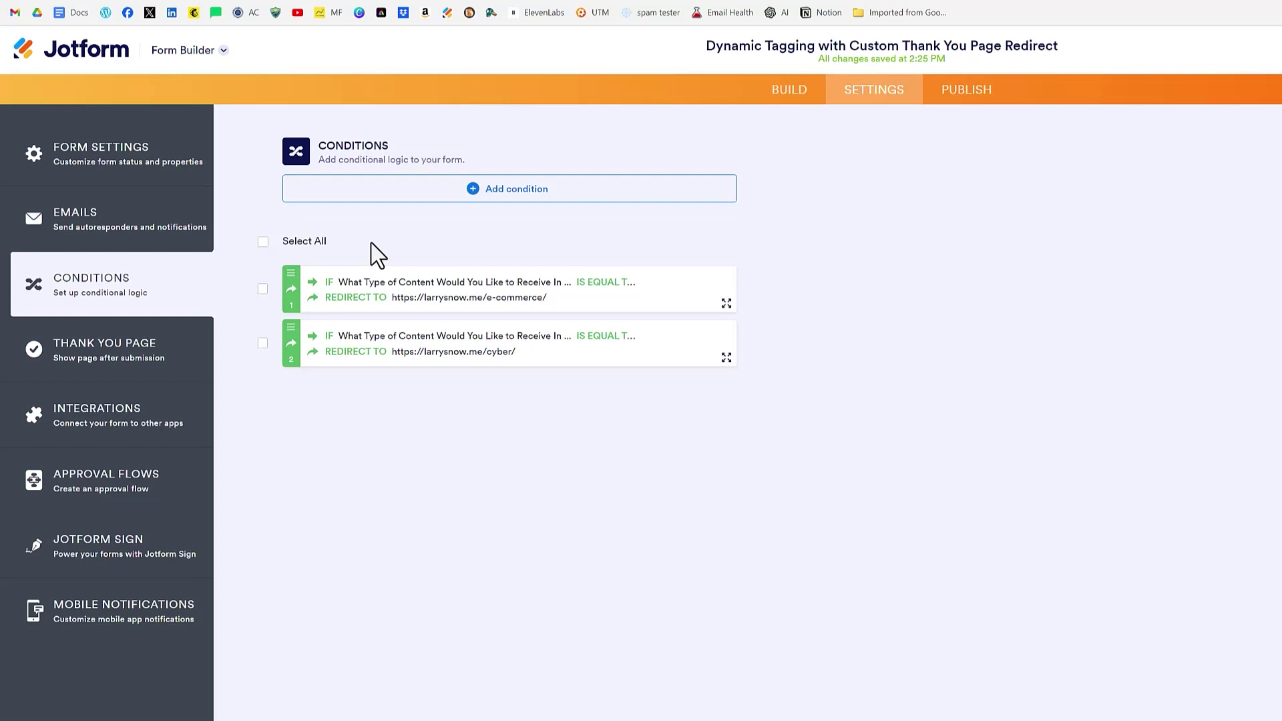
mouse_move(508, 289)
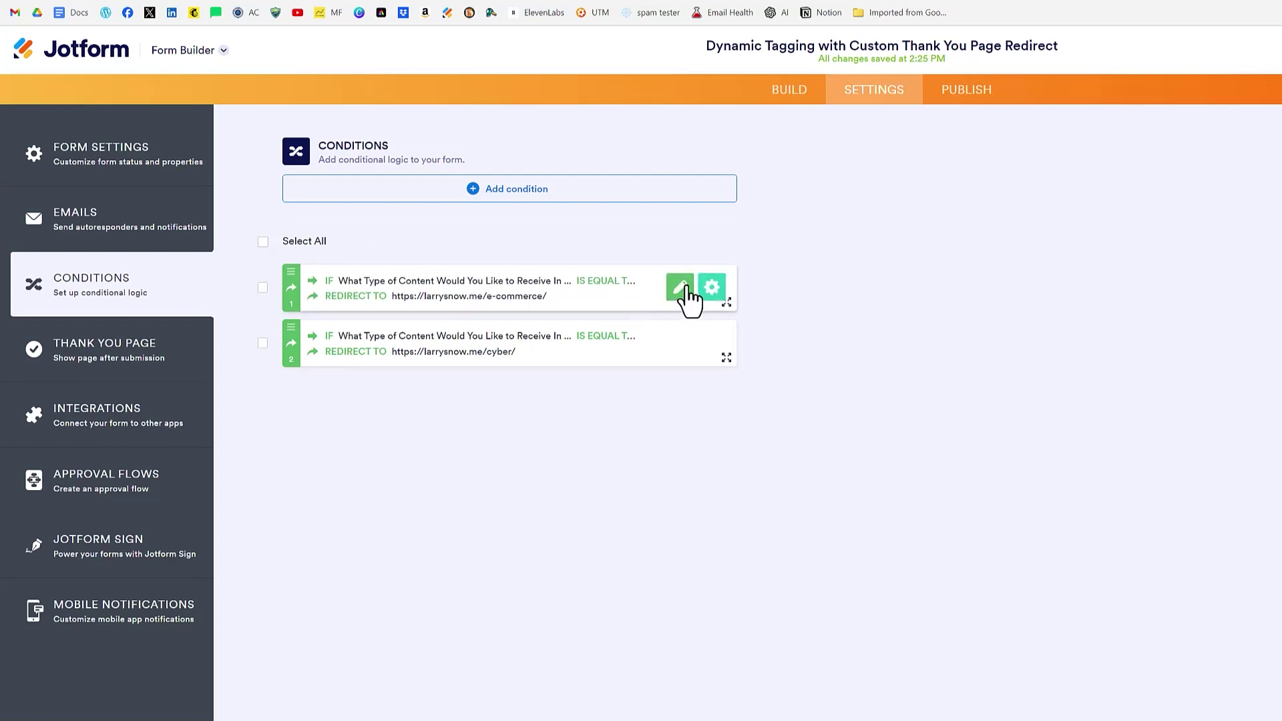
click(681, 289)
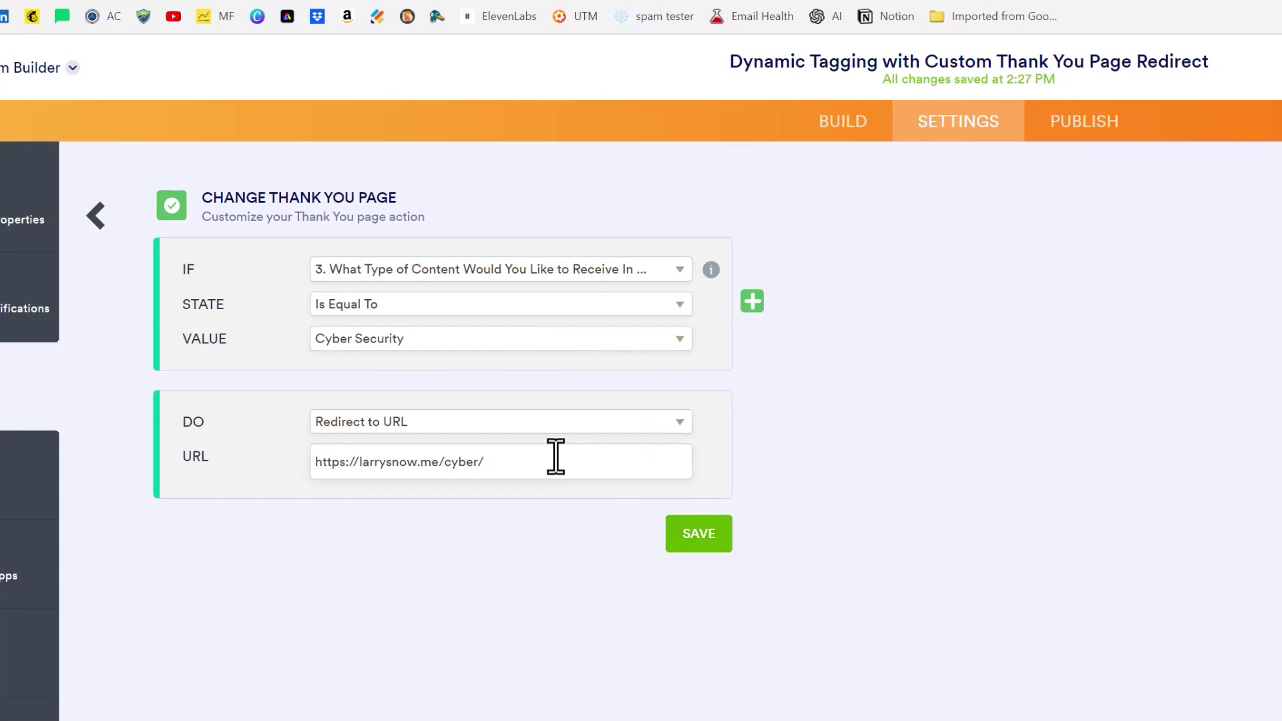
click(681, 534)
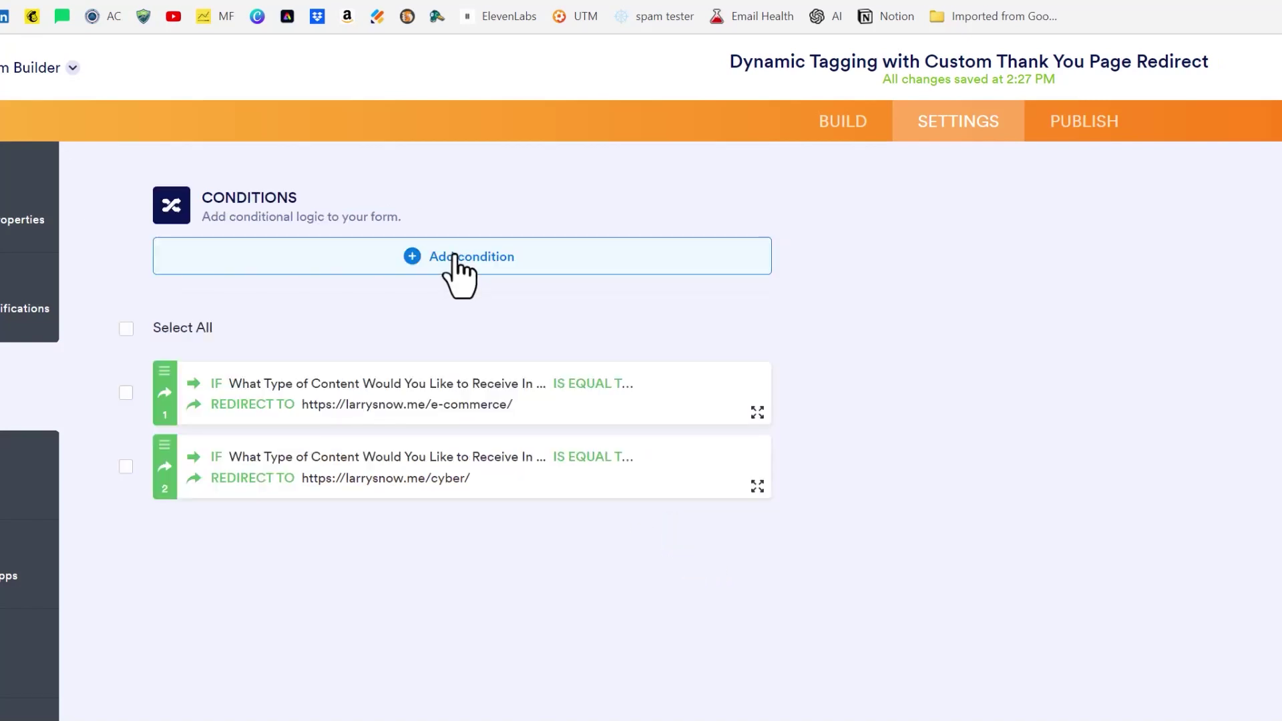
click(454, 257)
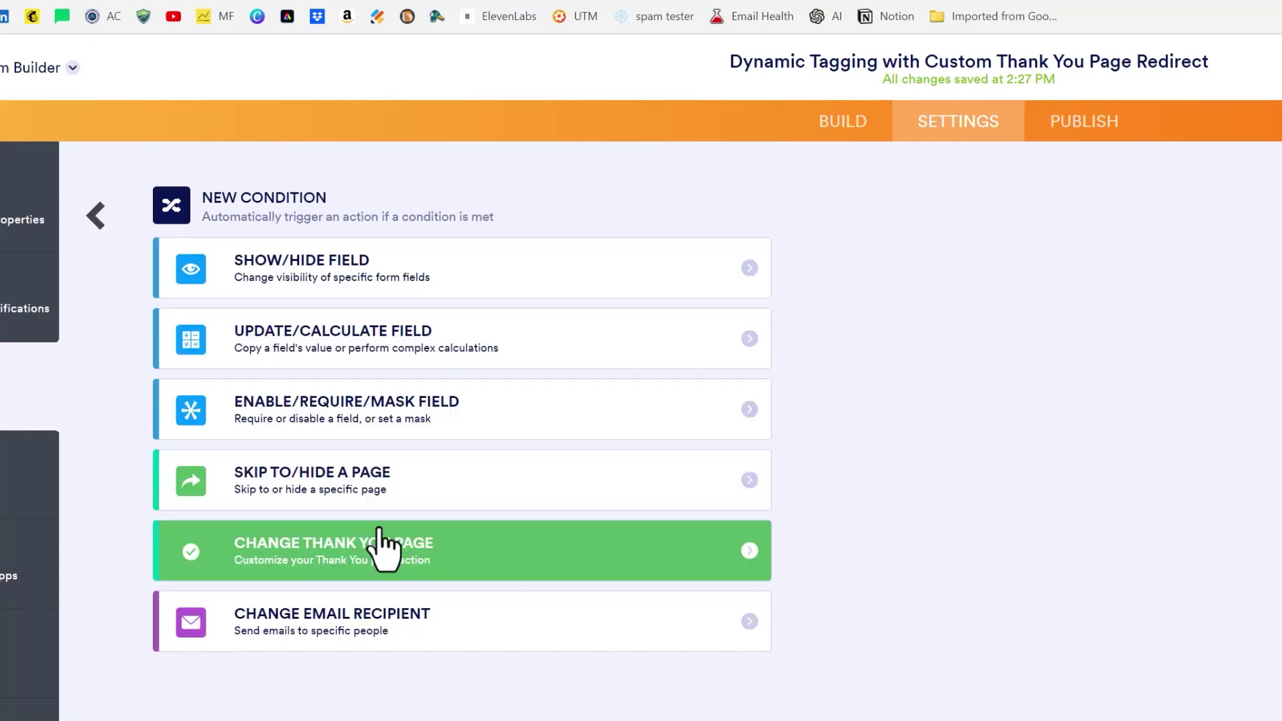
click(614, 555)
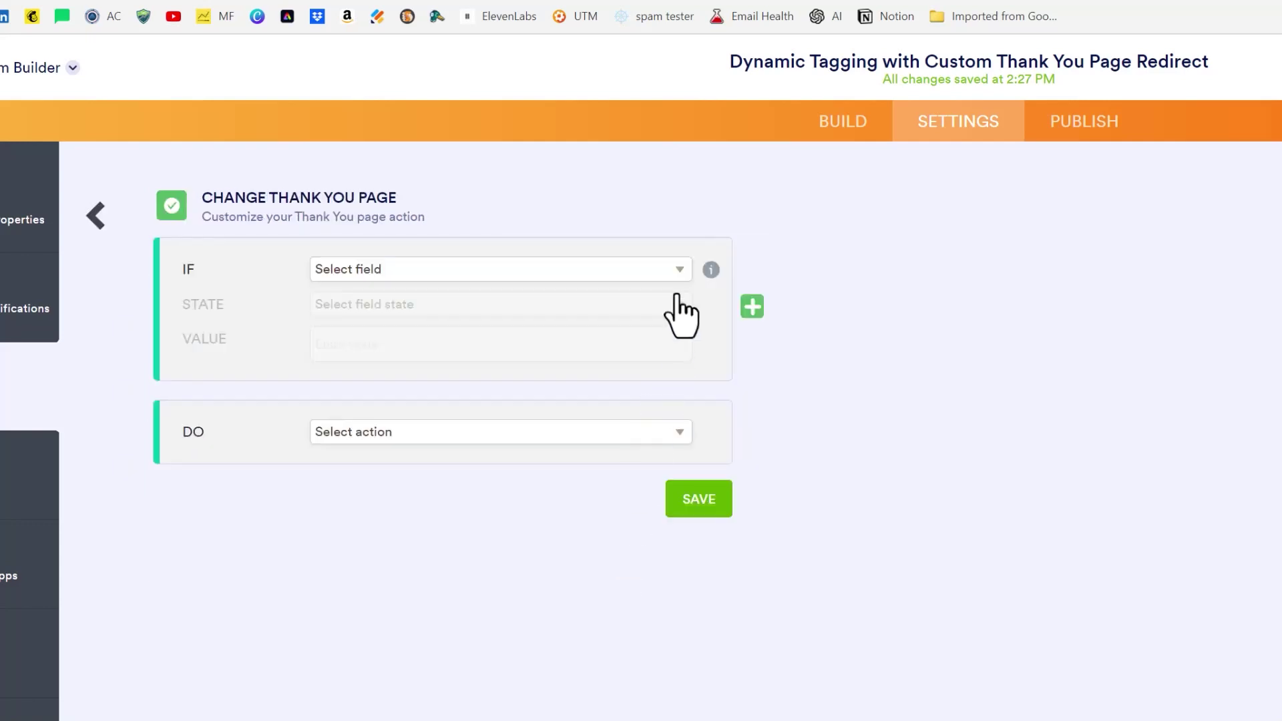
click(679, 269)
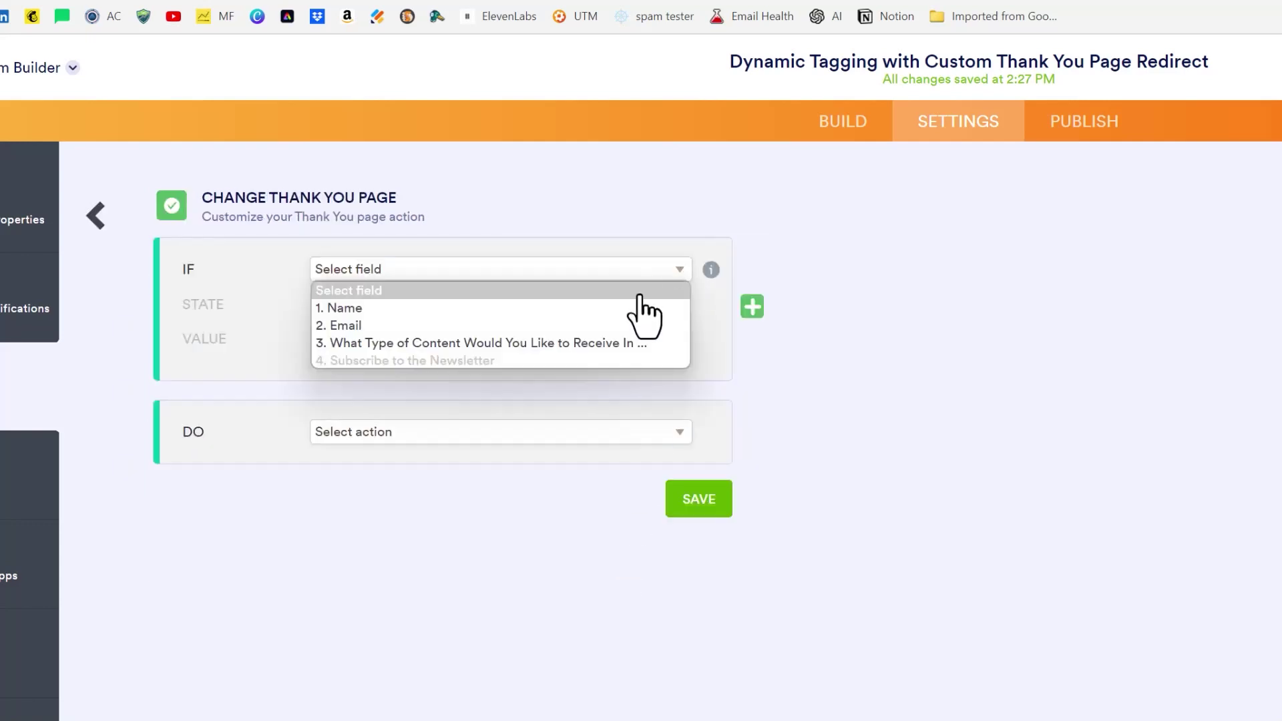
click(548, 342)
click(542, 306)
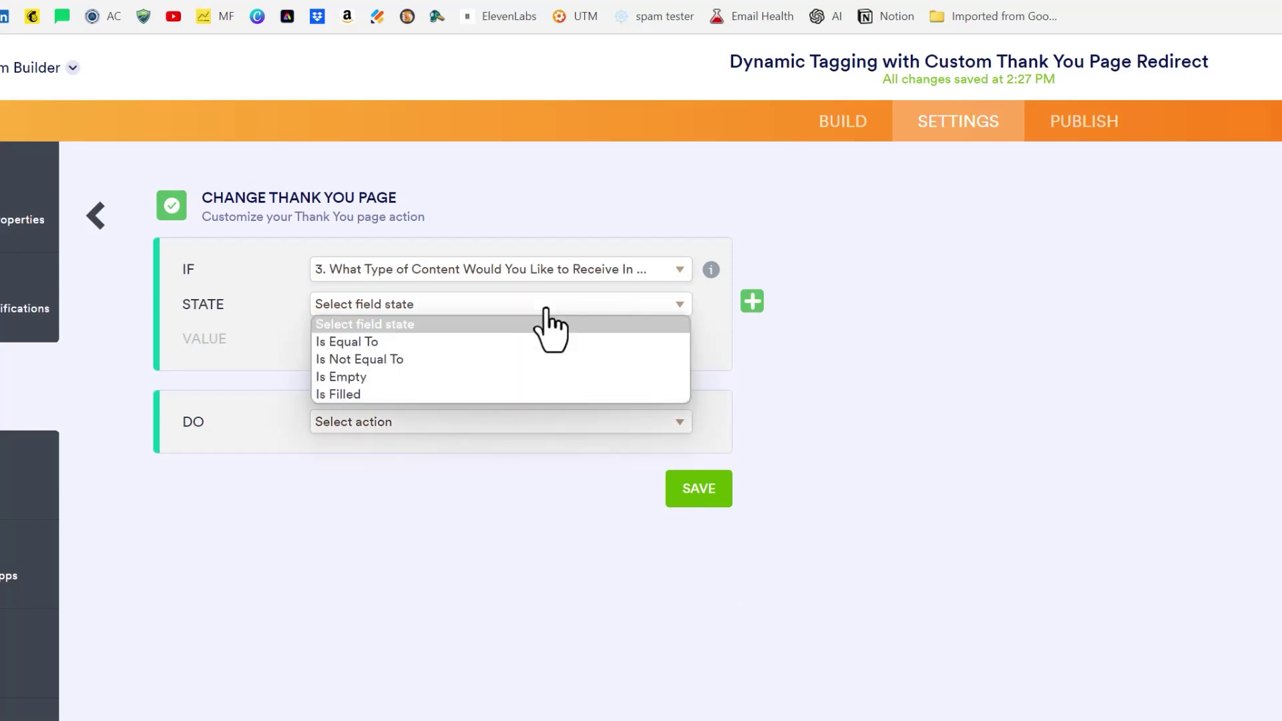
click(446, 342)
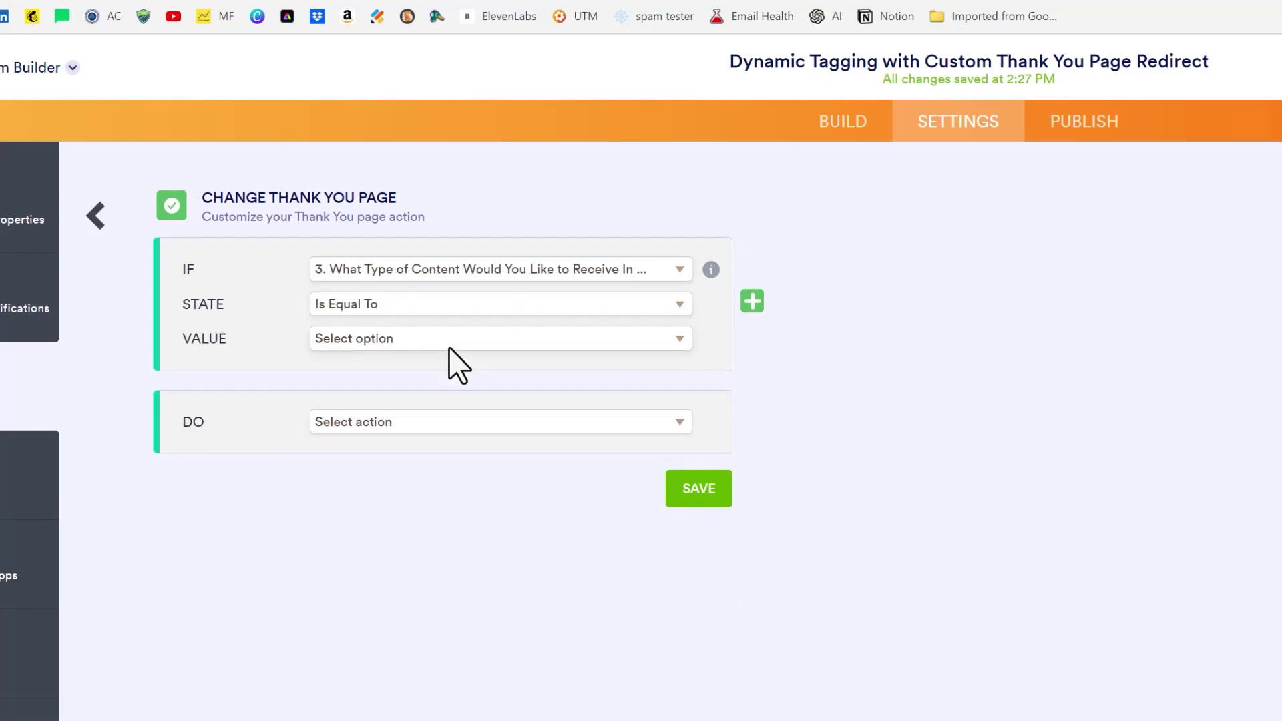
click(445, 340)
click(429, 377)
click(415, 422)
click(410, 478)
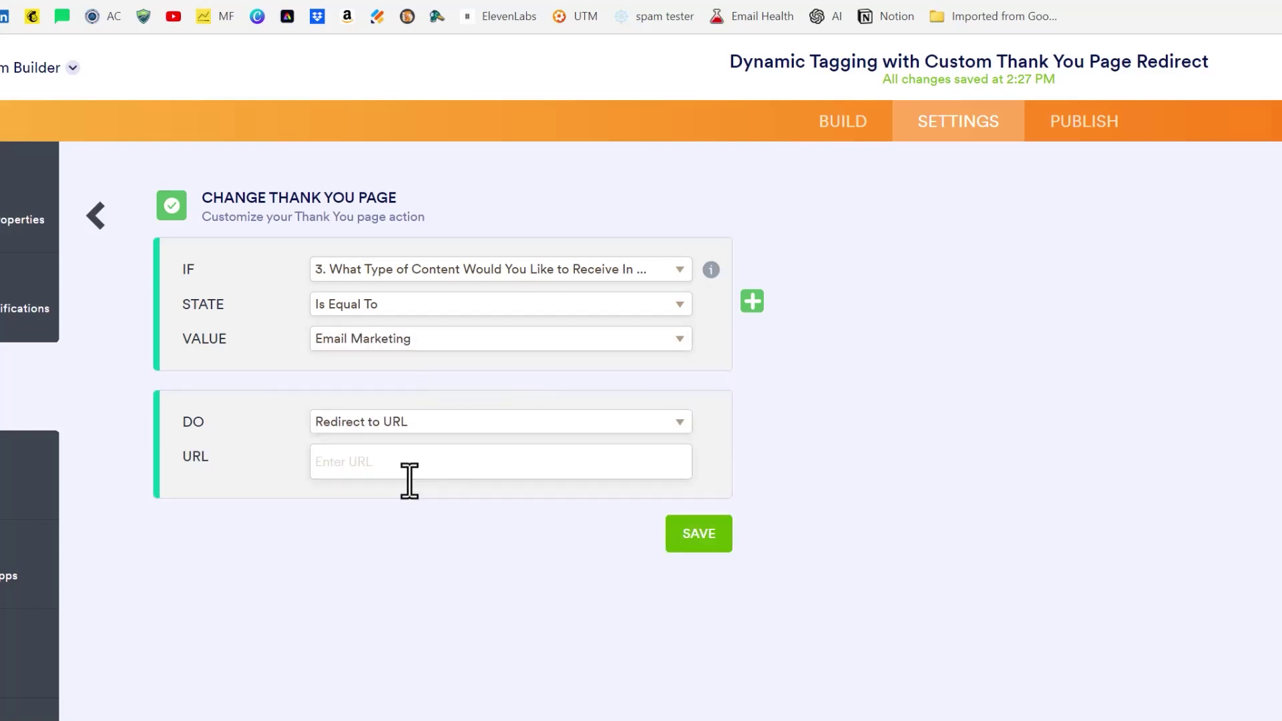
text(https://larrysnow.me/thank-you/)
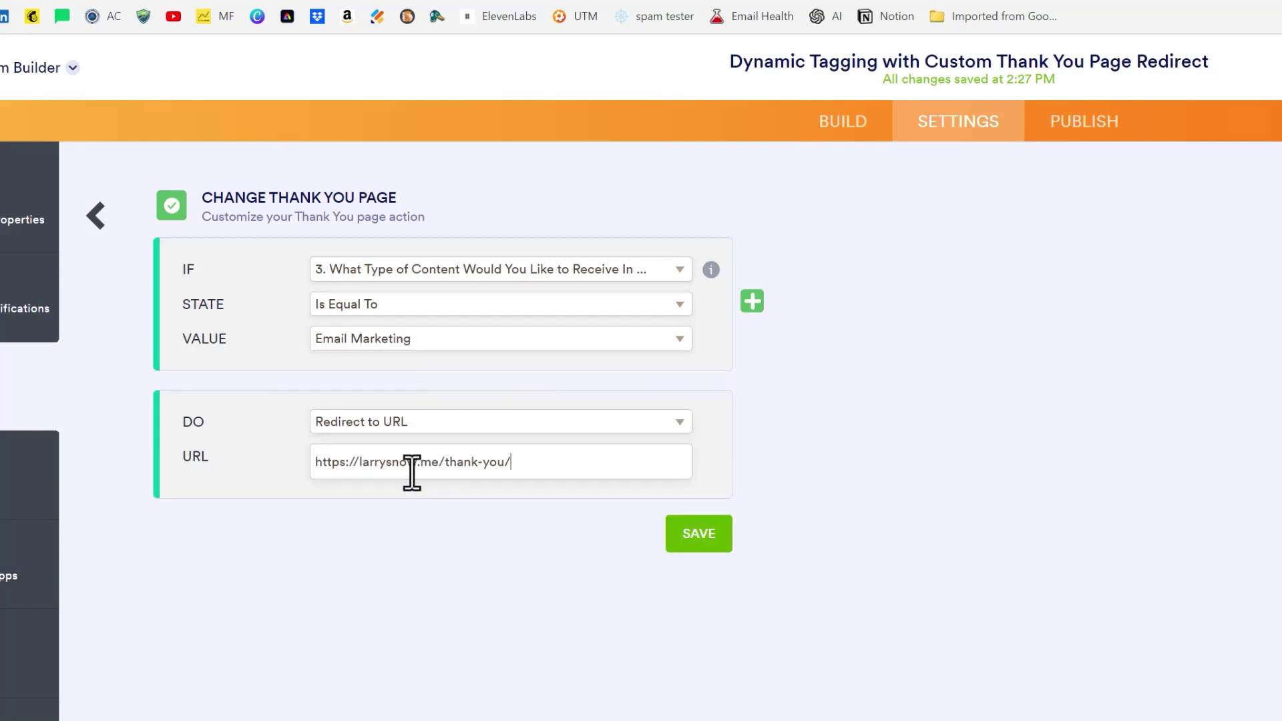
click(696, 544)
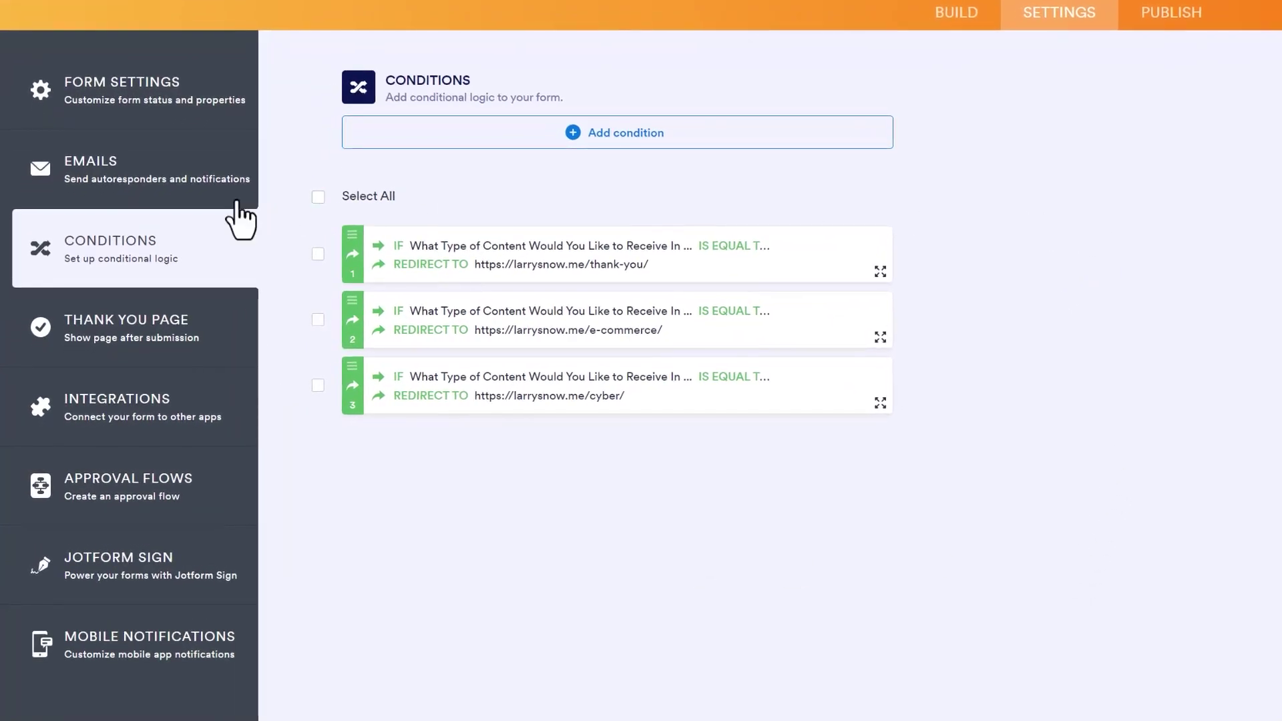
Review the Emails notifications, then view the default Thank You Page settings.
click(143, 181)
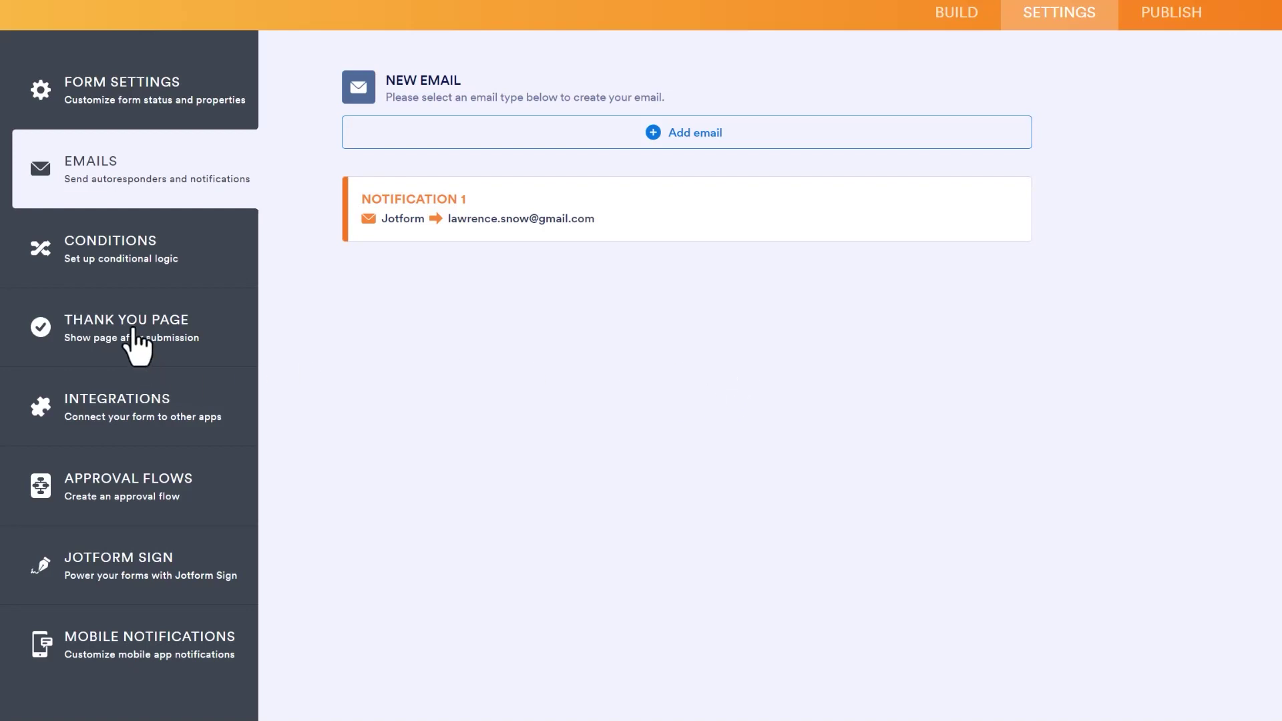
click(132, 329)
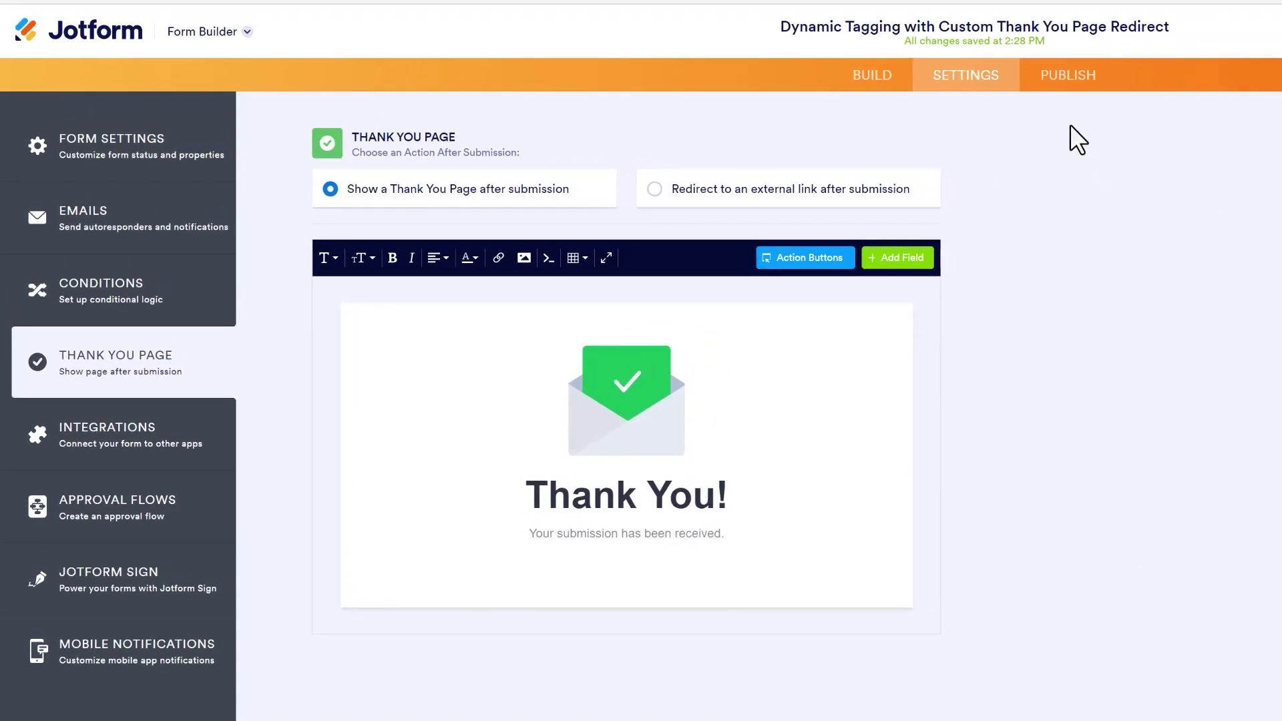
Select and copy the JavaScript embed snippet under Publish > Embed, after checking the WordPress option.
click(1082, 83)
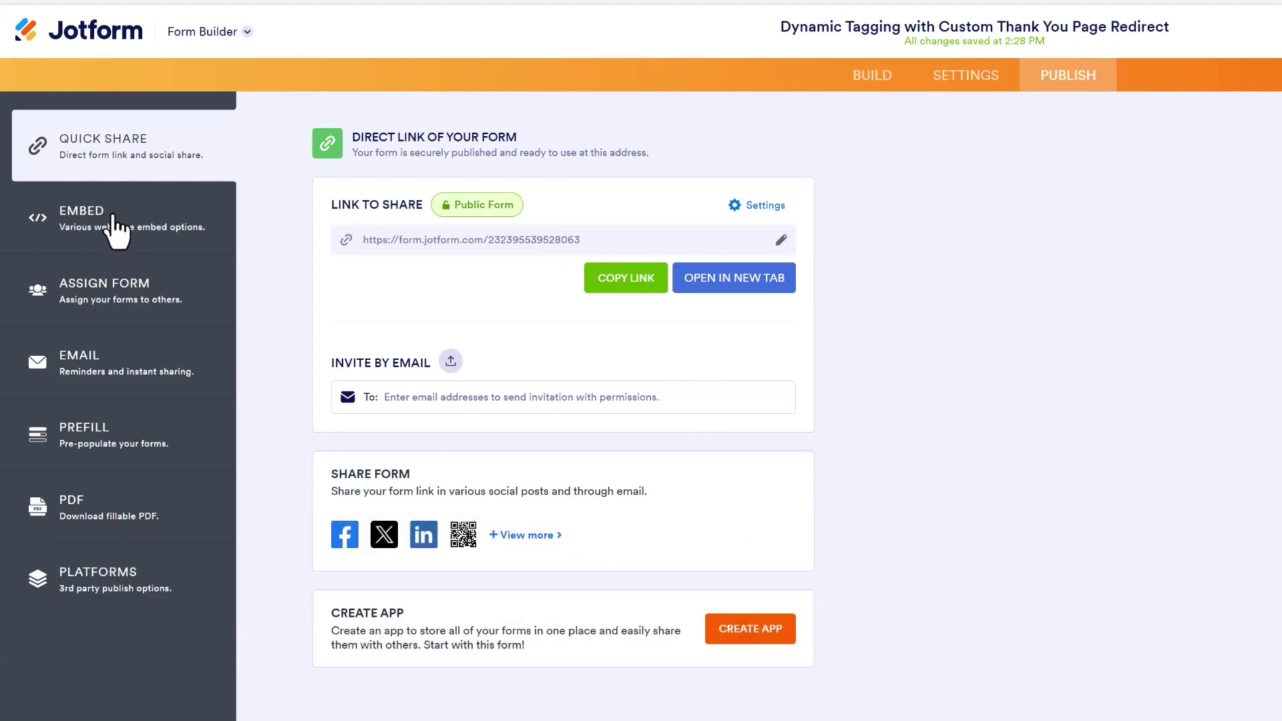
click(118, 230)
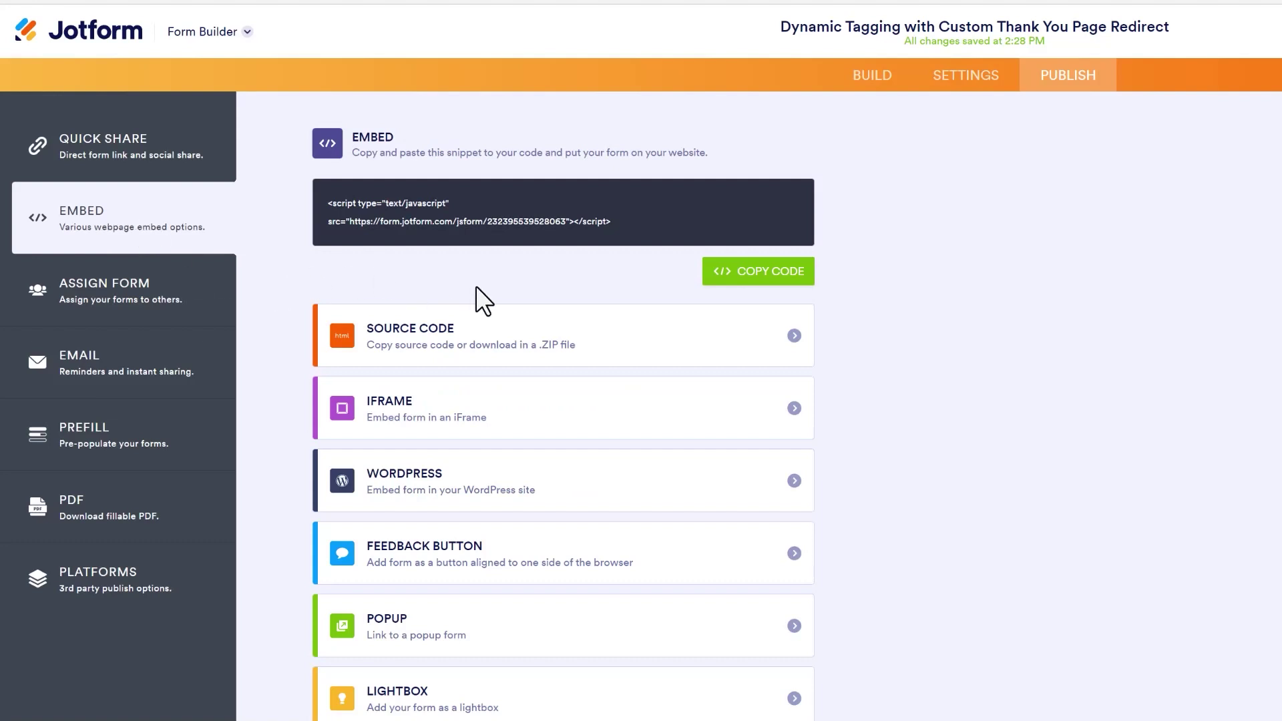
click(794, 479)
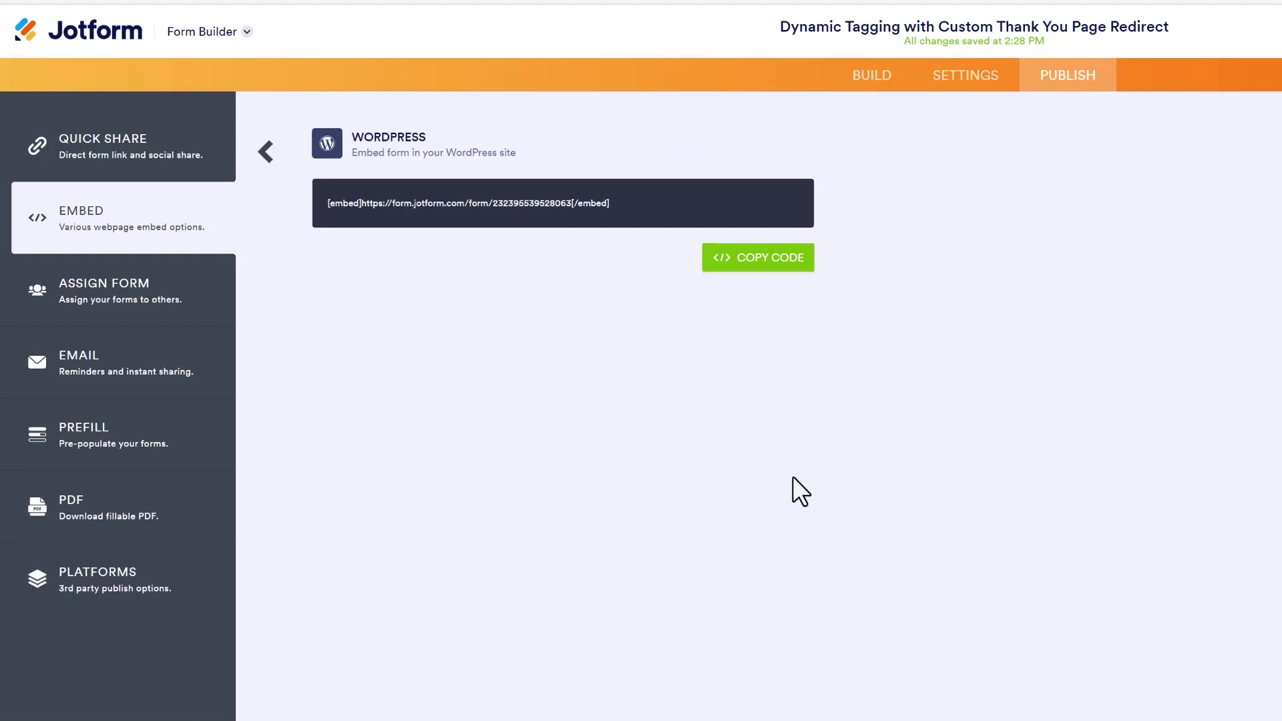
click(266, 152)
drag(634, 227, 372, 204)
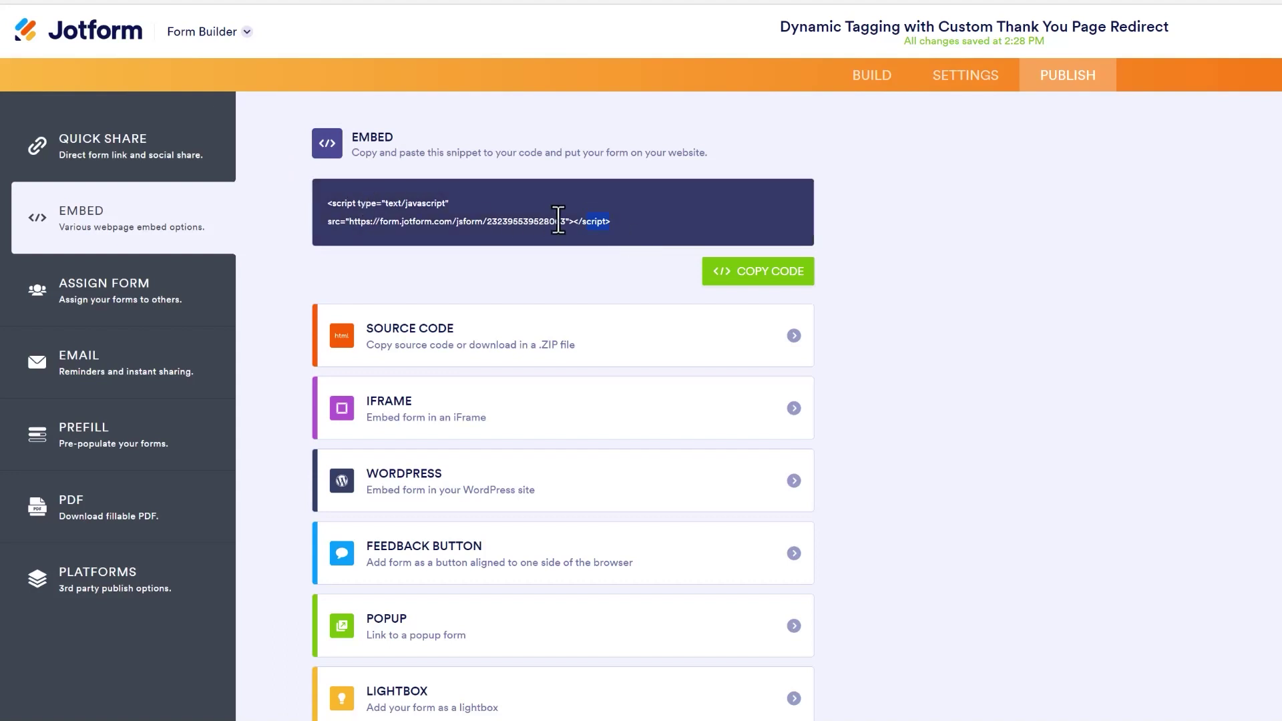
click(751, 274)
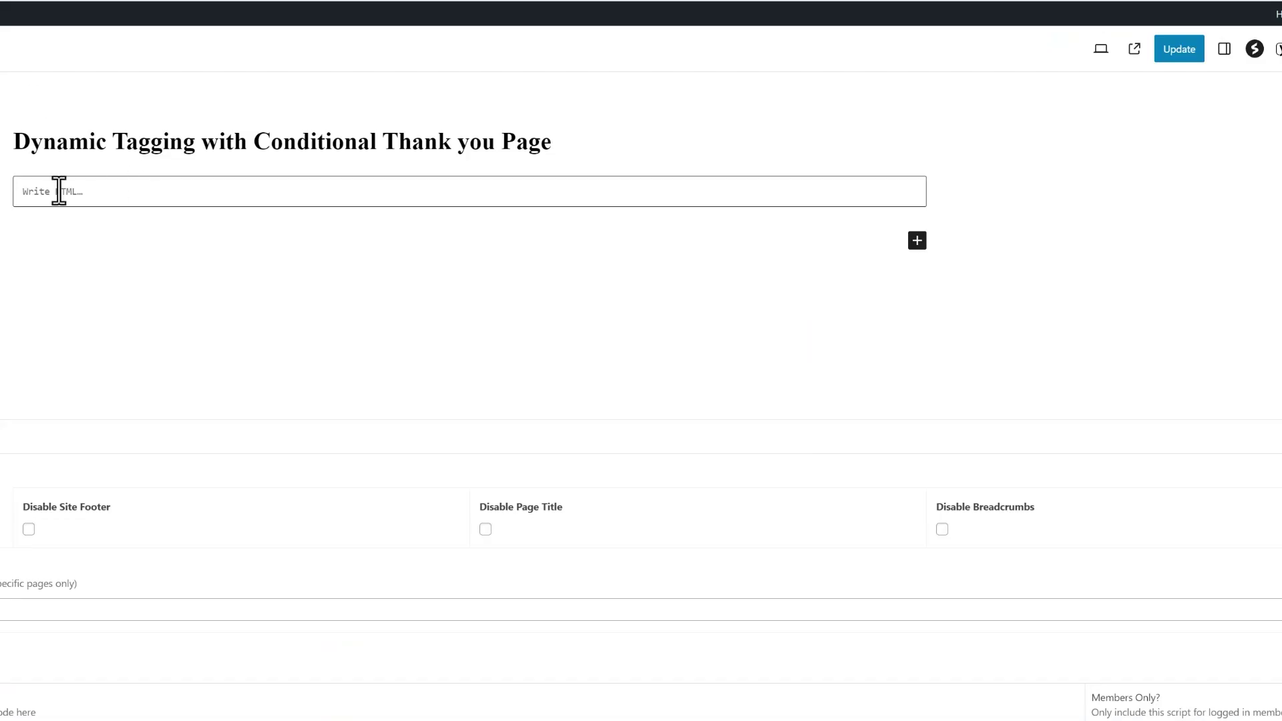
Paste the Jotform embed script into the Custom HTML block and preview the rendered form.
click(59, 191)
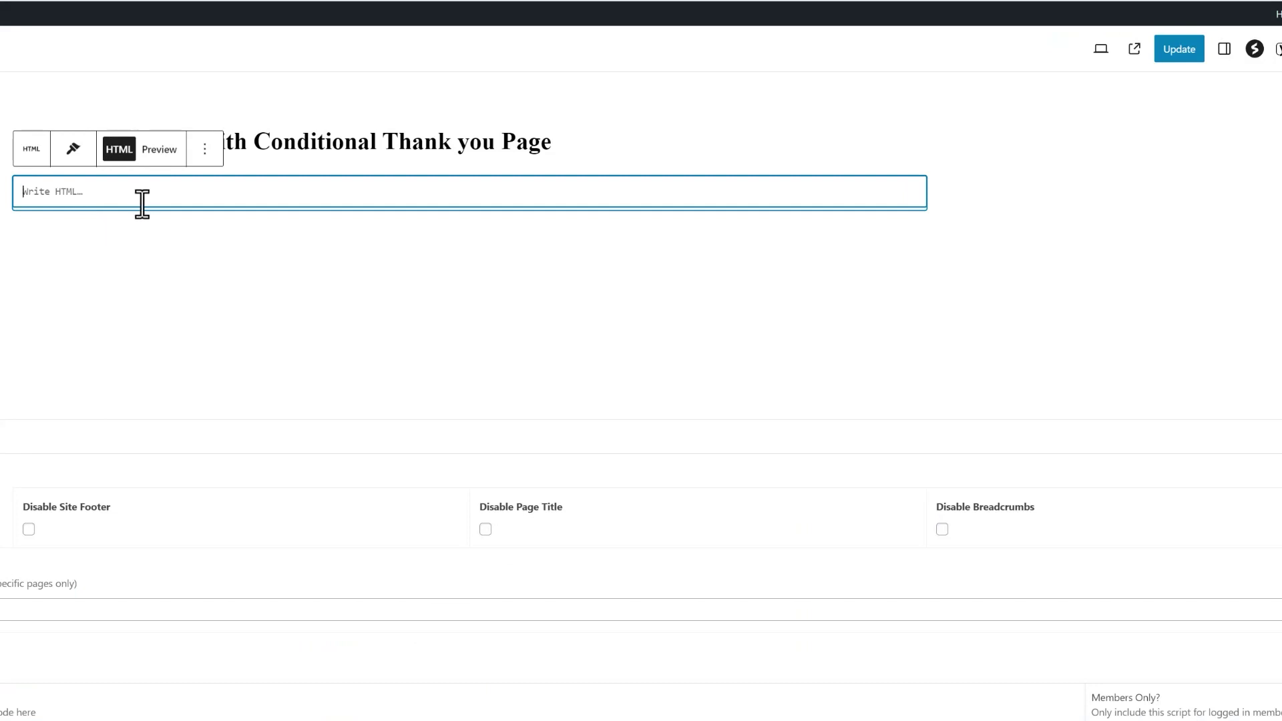
key(ctrl+v)
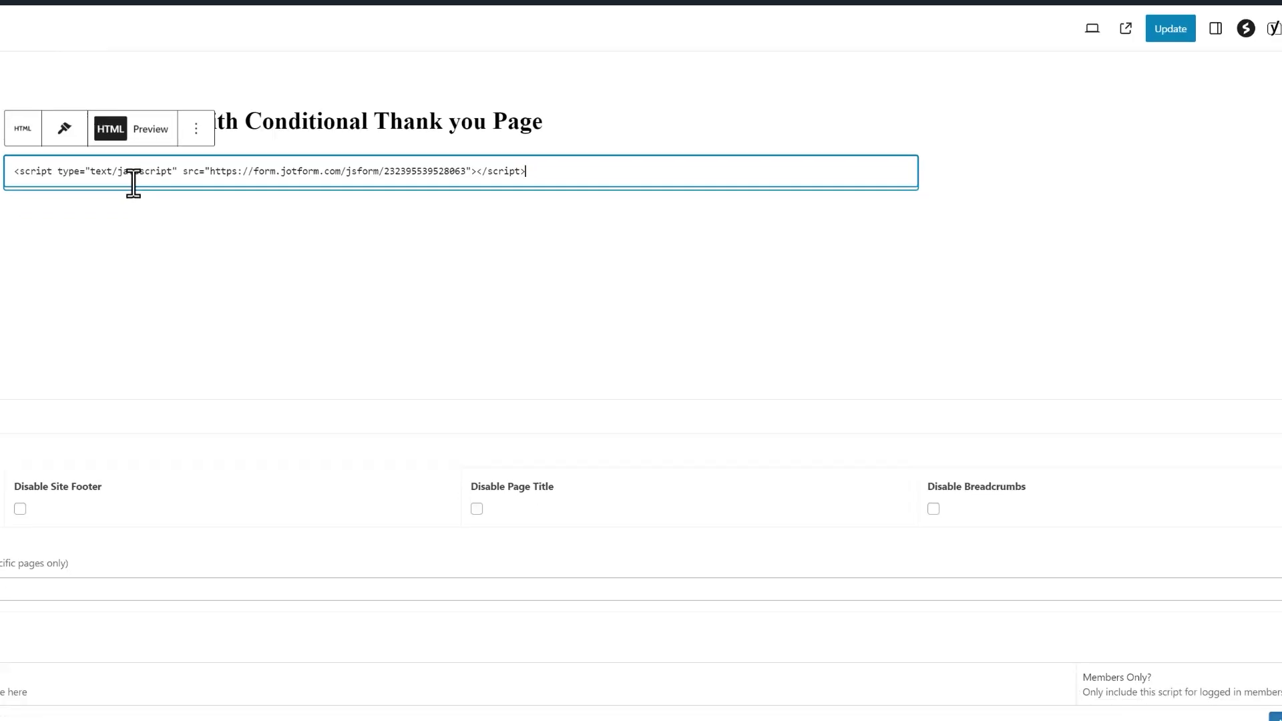
click(152, 129)
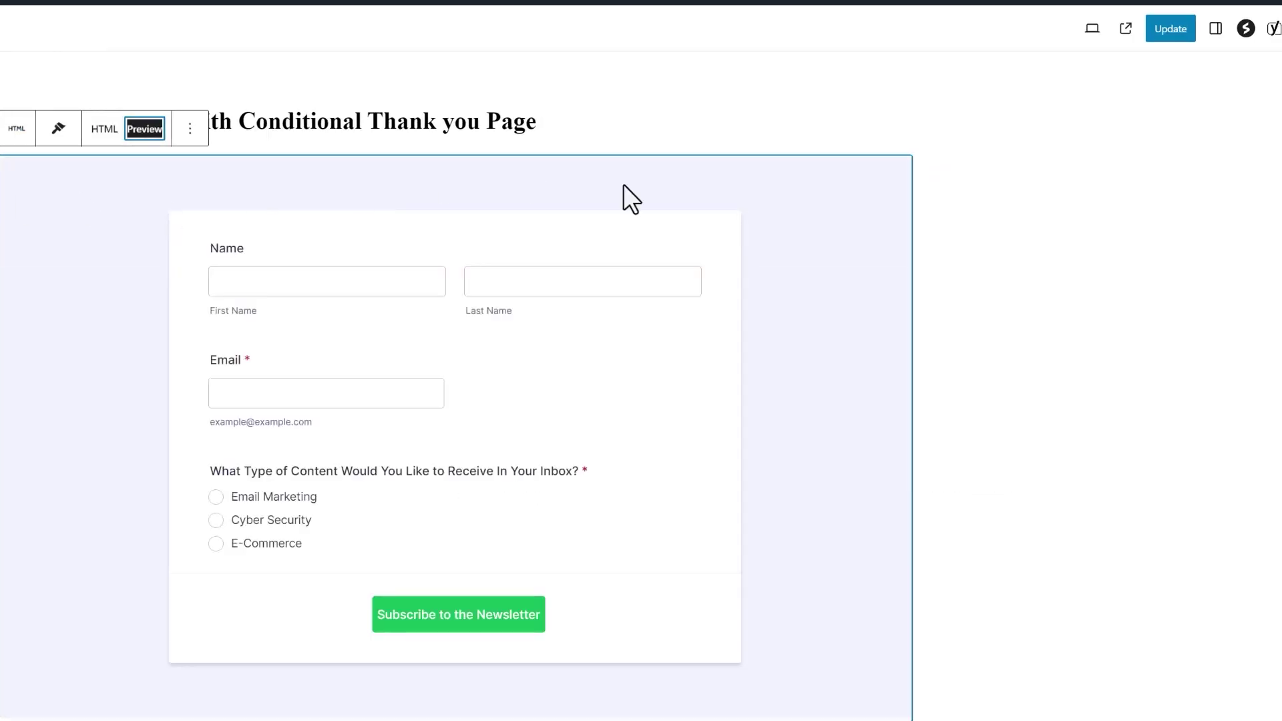
click(1114, 142)
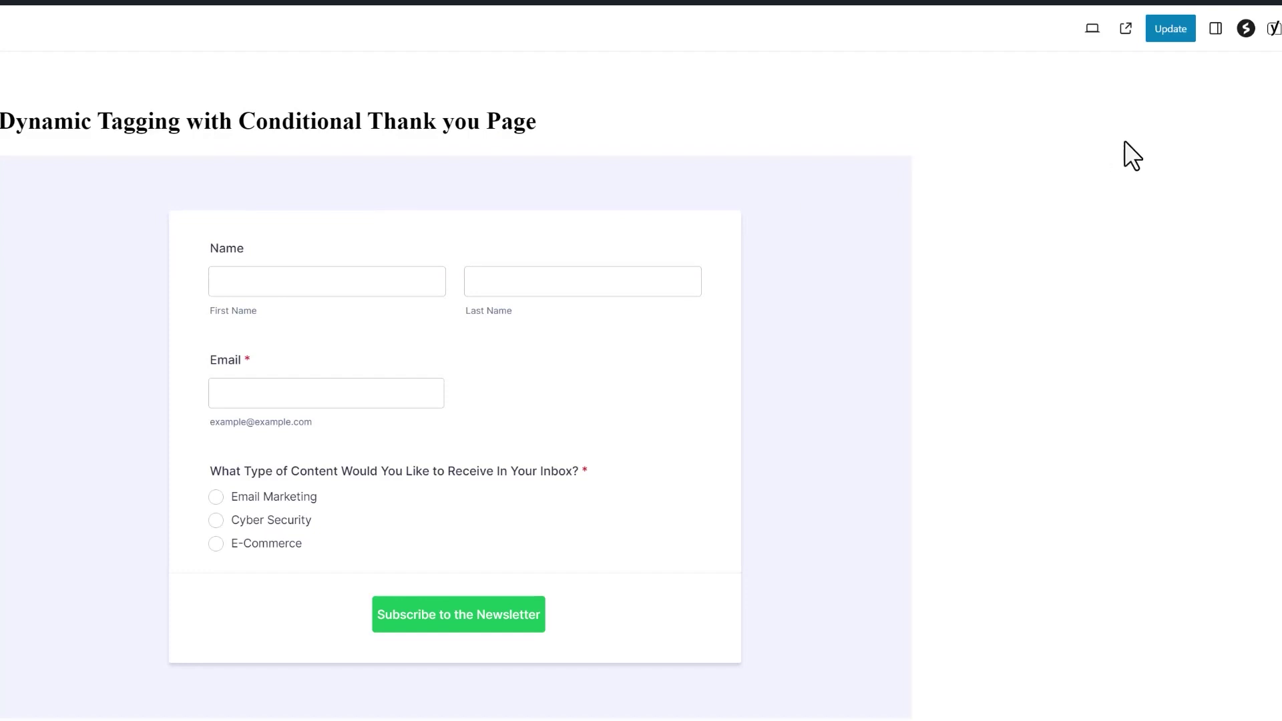
Update the page and submit a live test signup choosing E-Commerce.
click(1174, 31)
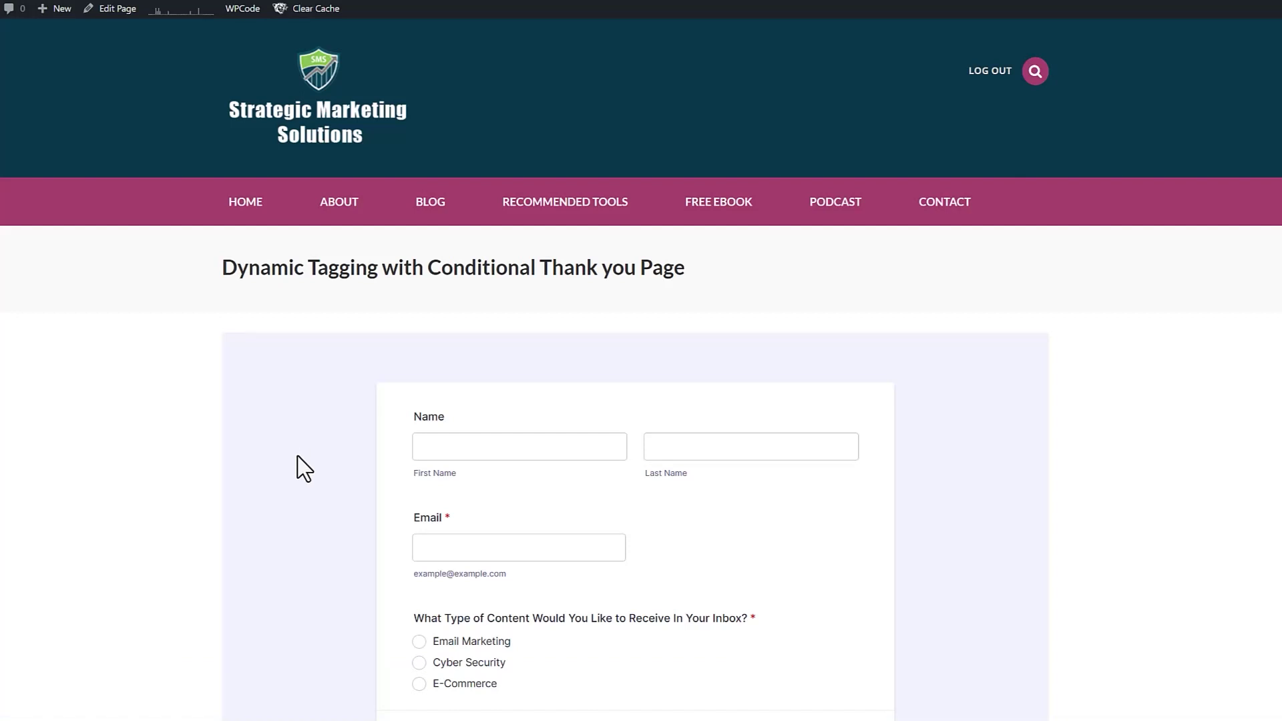
scroll(467, 414, down, 1)
click(503, 389)
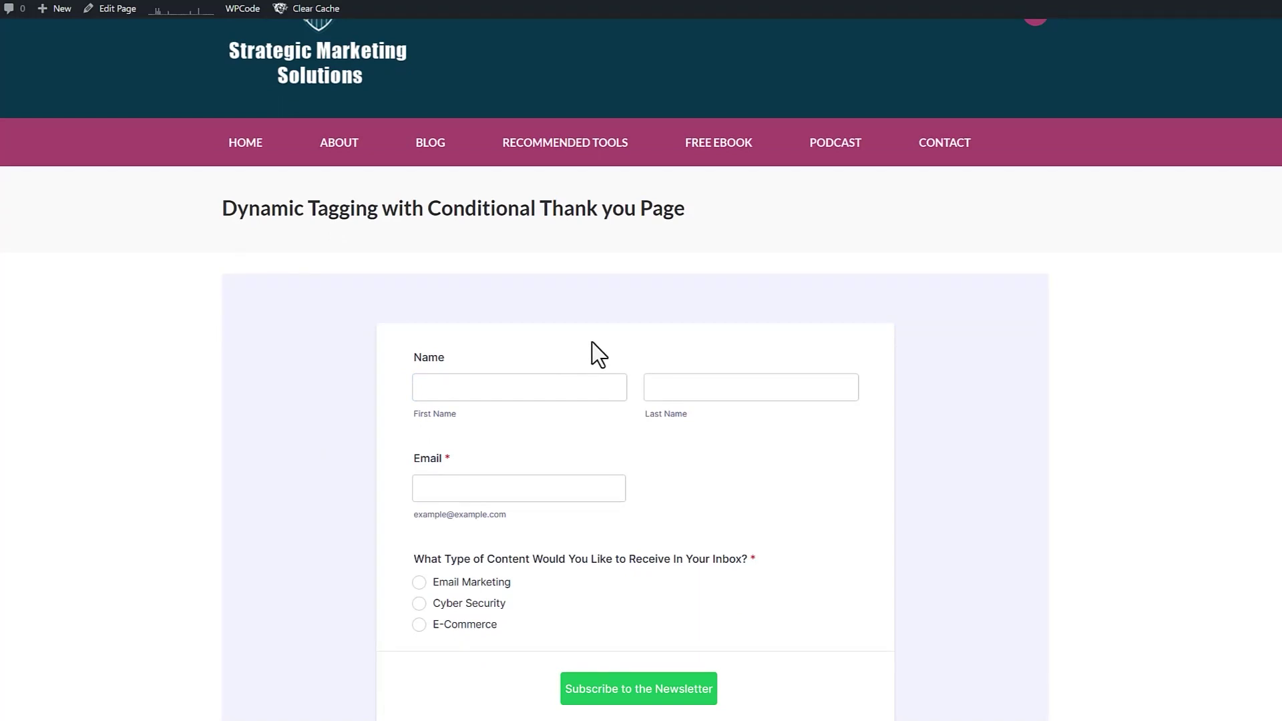
click(515, 492)
click(524, 527)
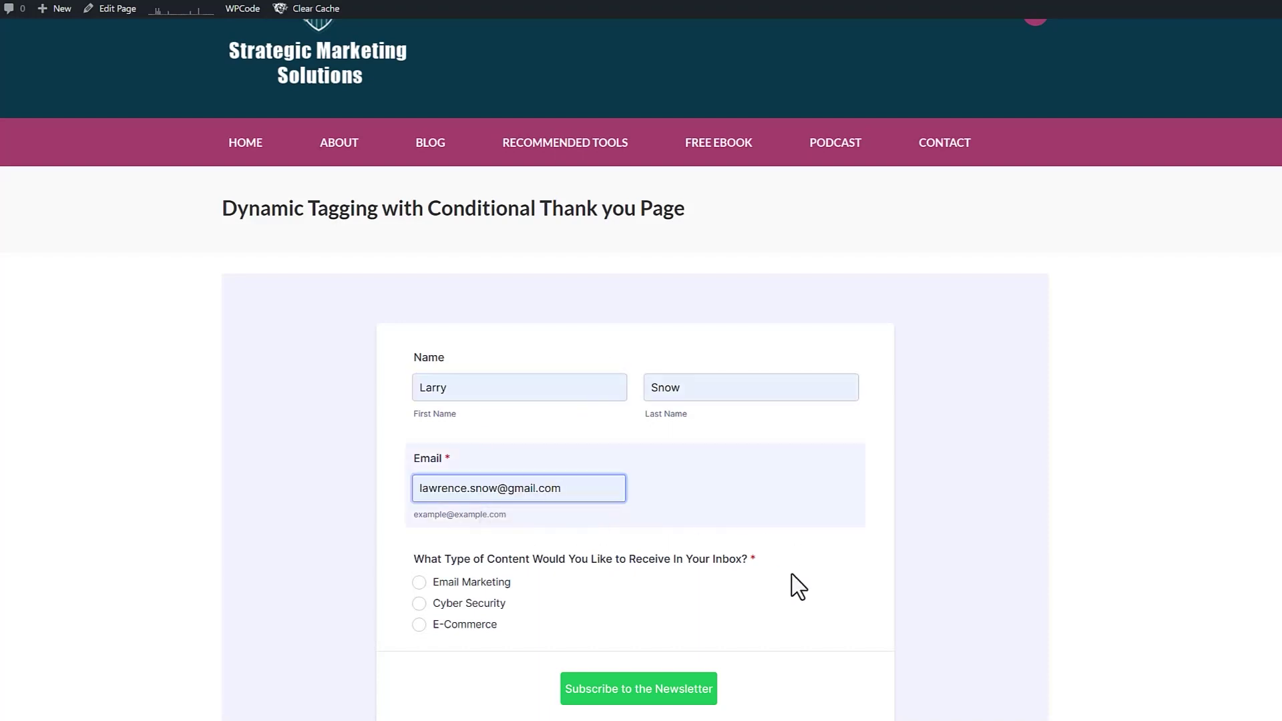
click(419, 625)
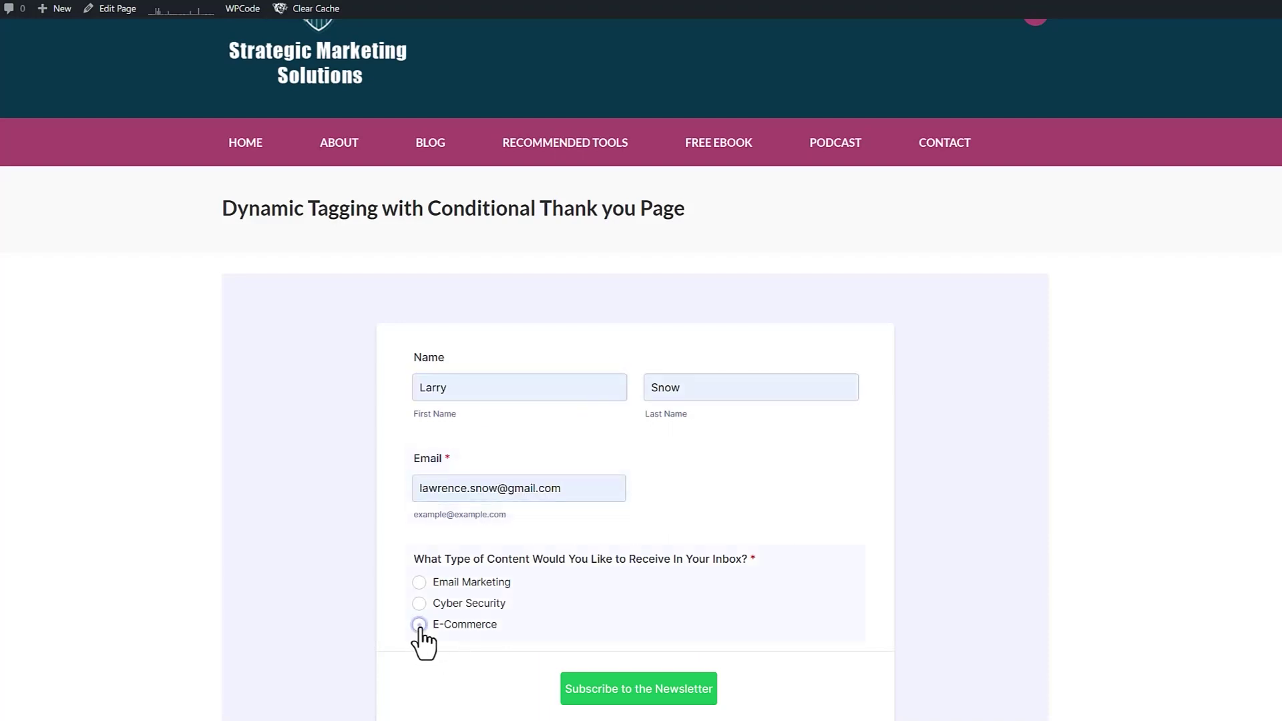
click(634, 698)
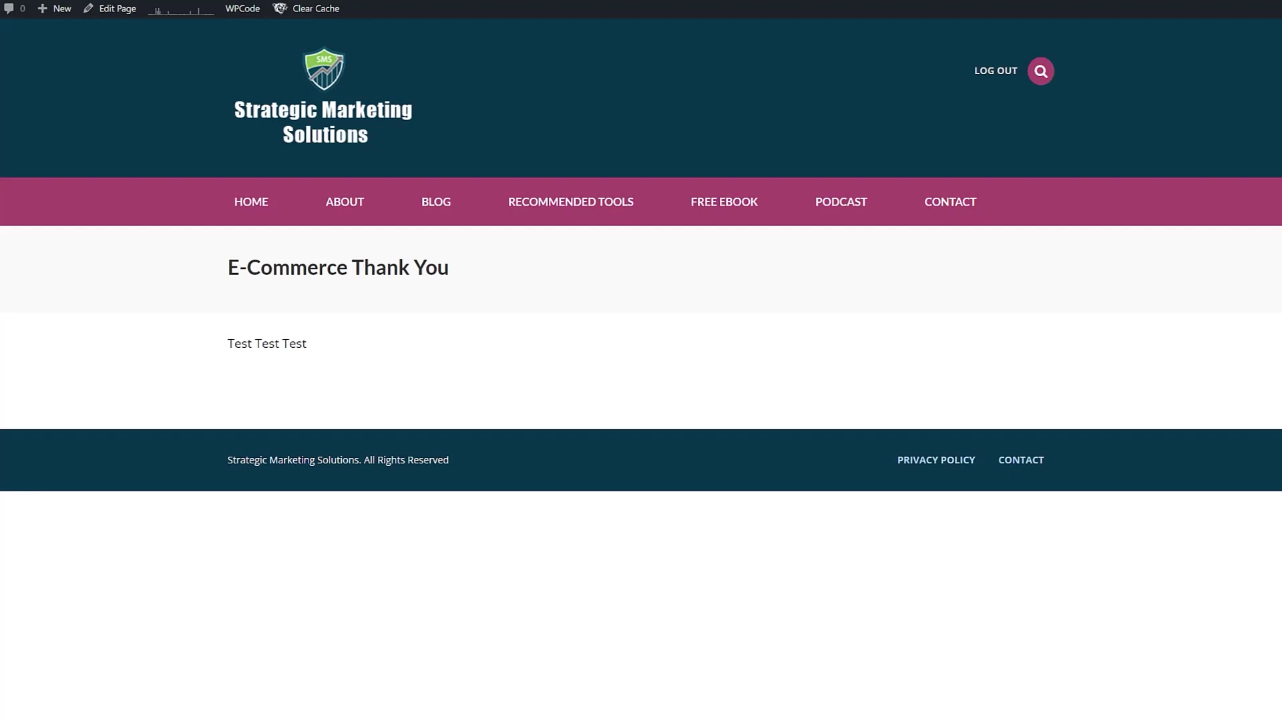
Submit a second test signup with autofilled details, choosing Cyber Security.
click(567, 390)
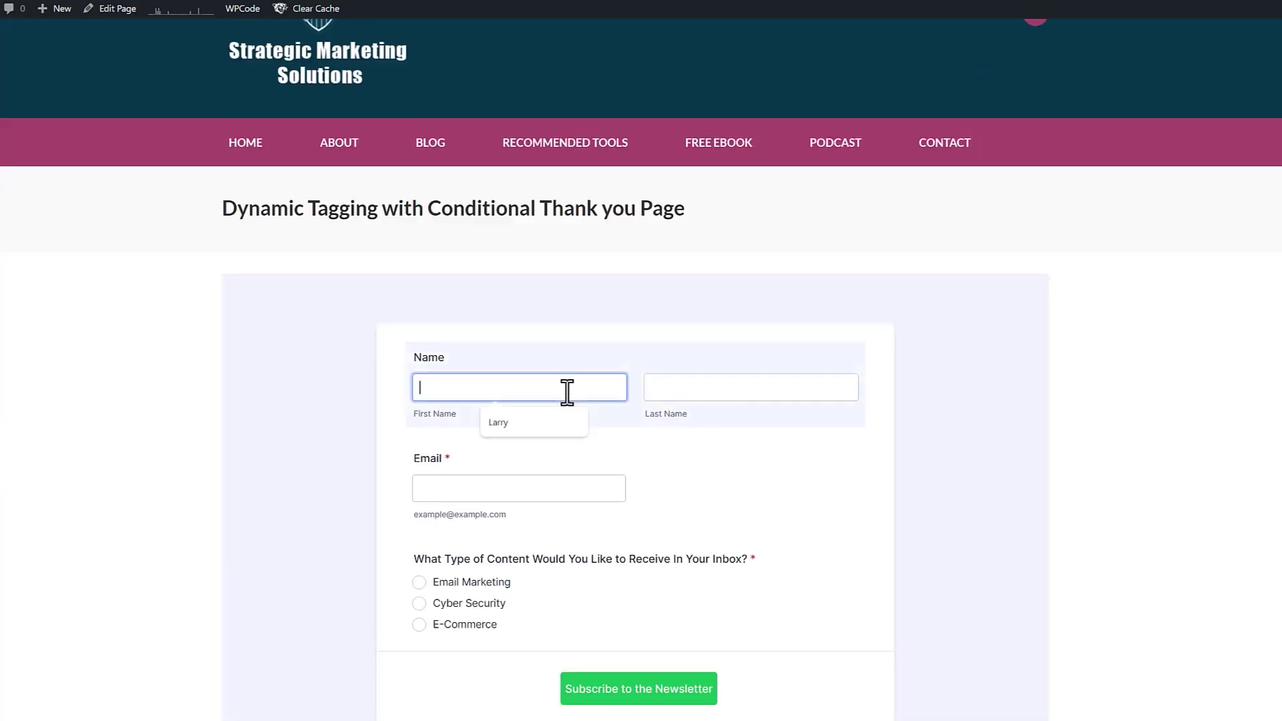
click(566, 433)
click(741, 388)
click(769, 428)
click(529, 486)
click(524, 523)
click(419, 602)
key(Return)
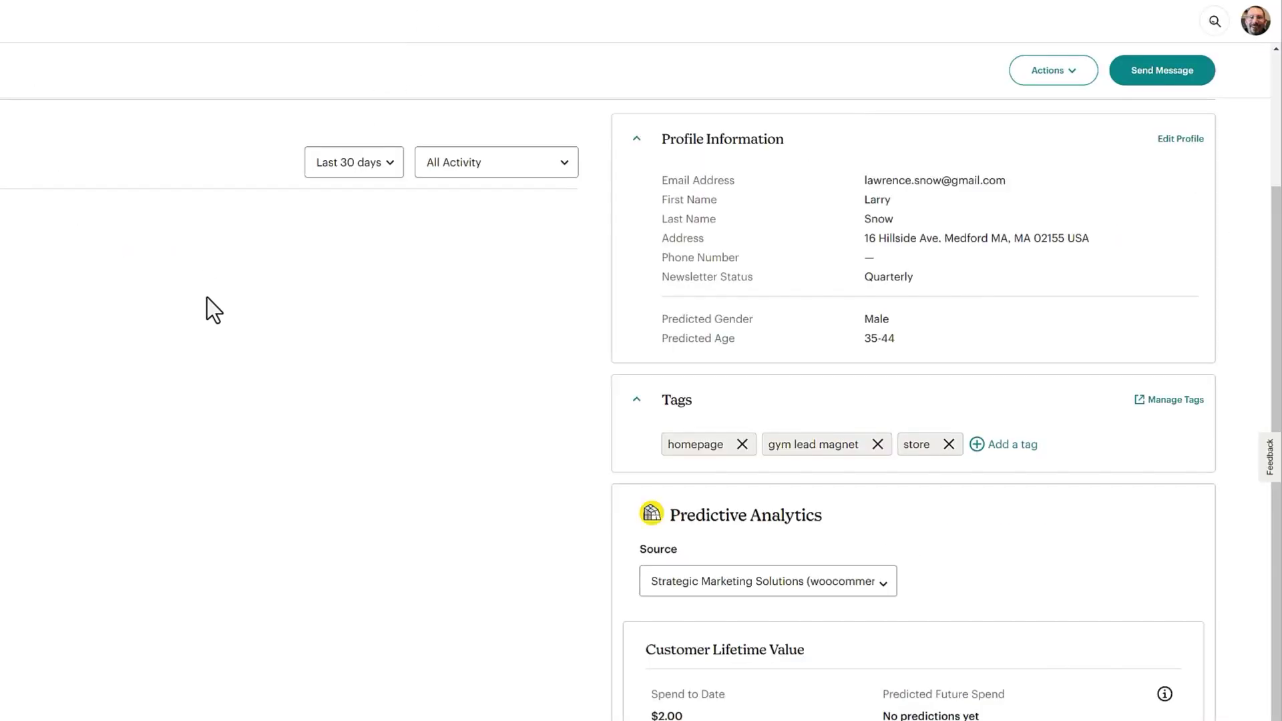
Scroll the Mailchimp contact profile to show the new E-Commerce and Cyber Security tags.
scroll(206, 297, up, 3)
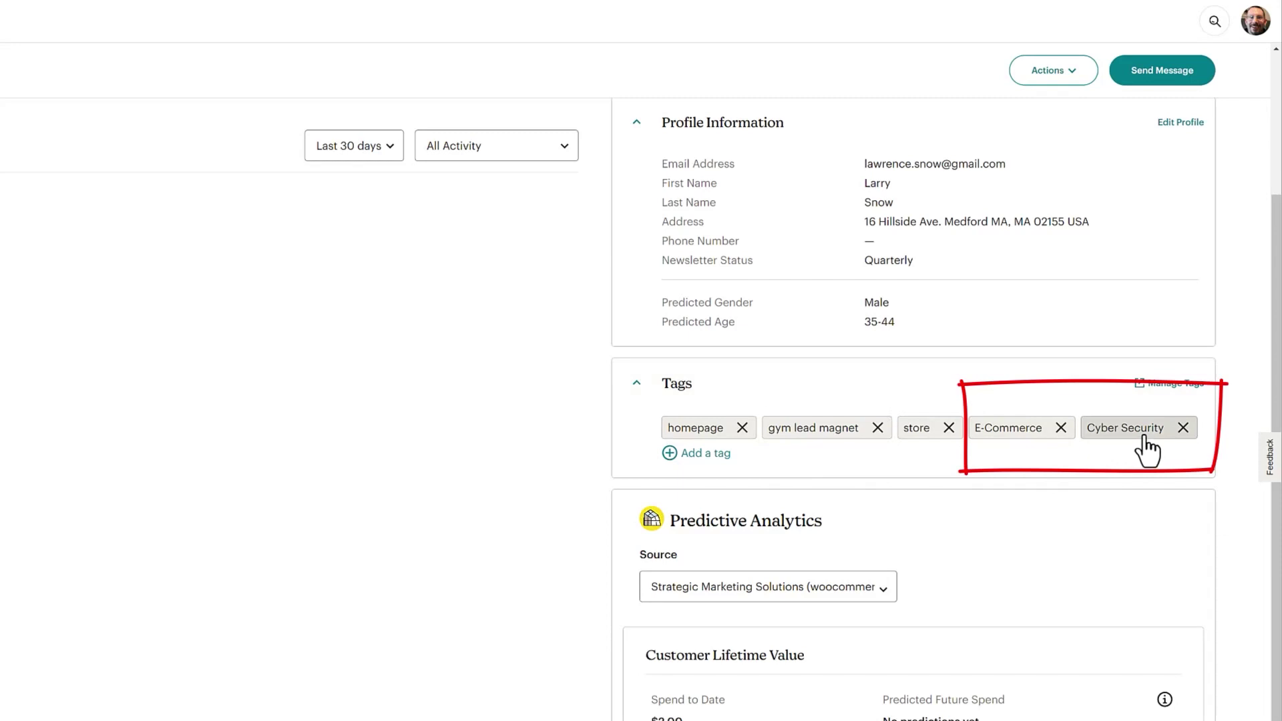
scroll(611, 485, up, 3)
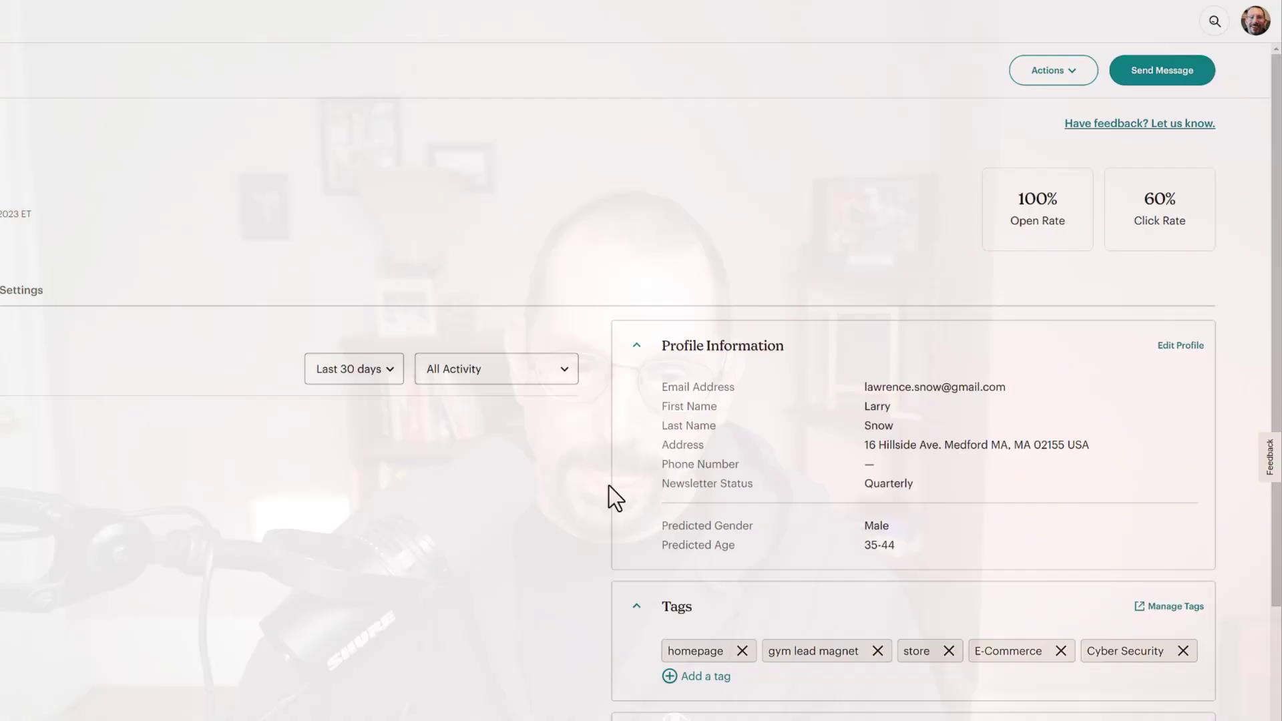